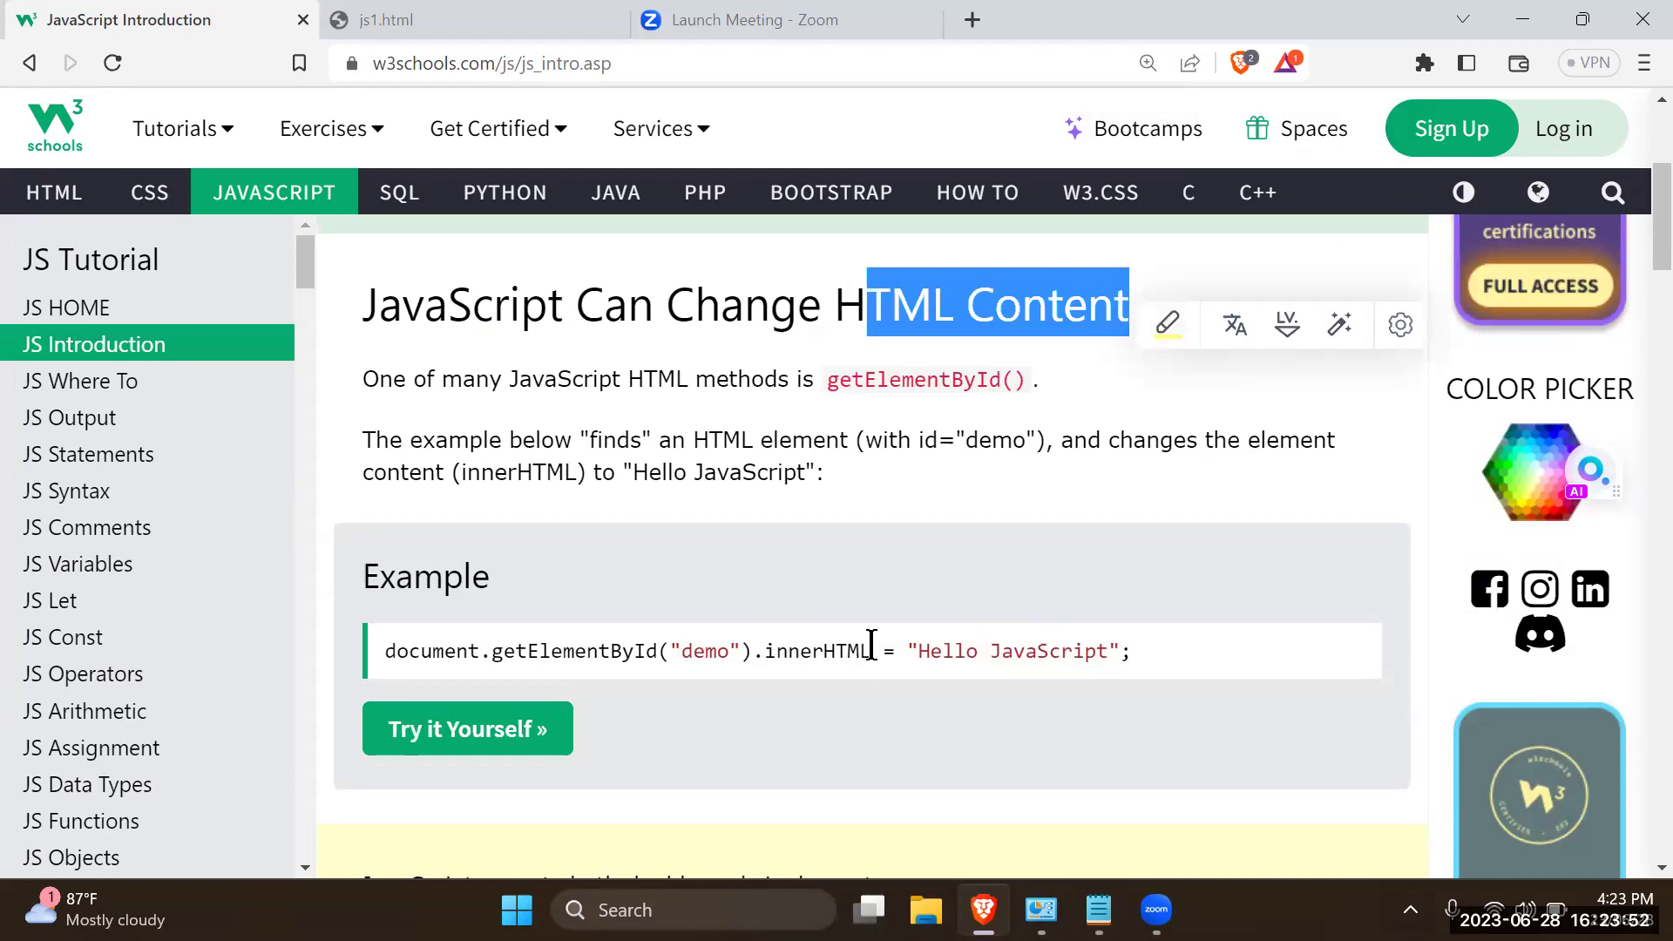
Open the Light Bulb example under "JavaScript Can Change HTML Attribute Values" in the Tryit Editor
scroll(888, 645, "down", 12)
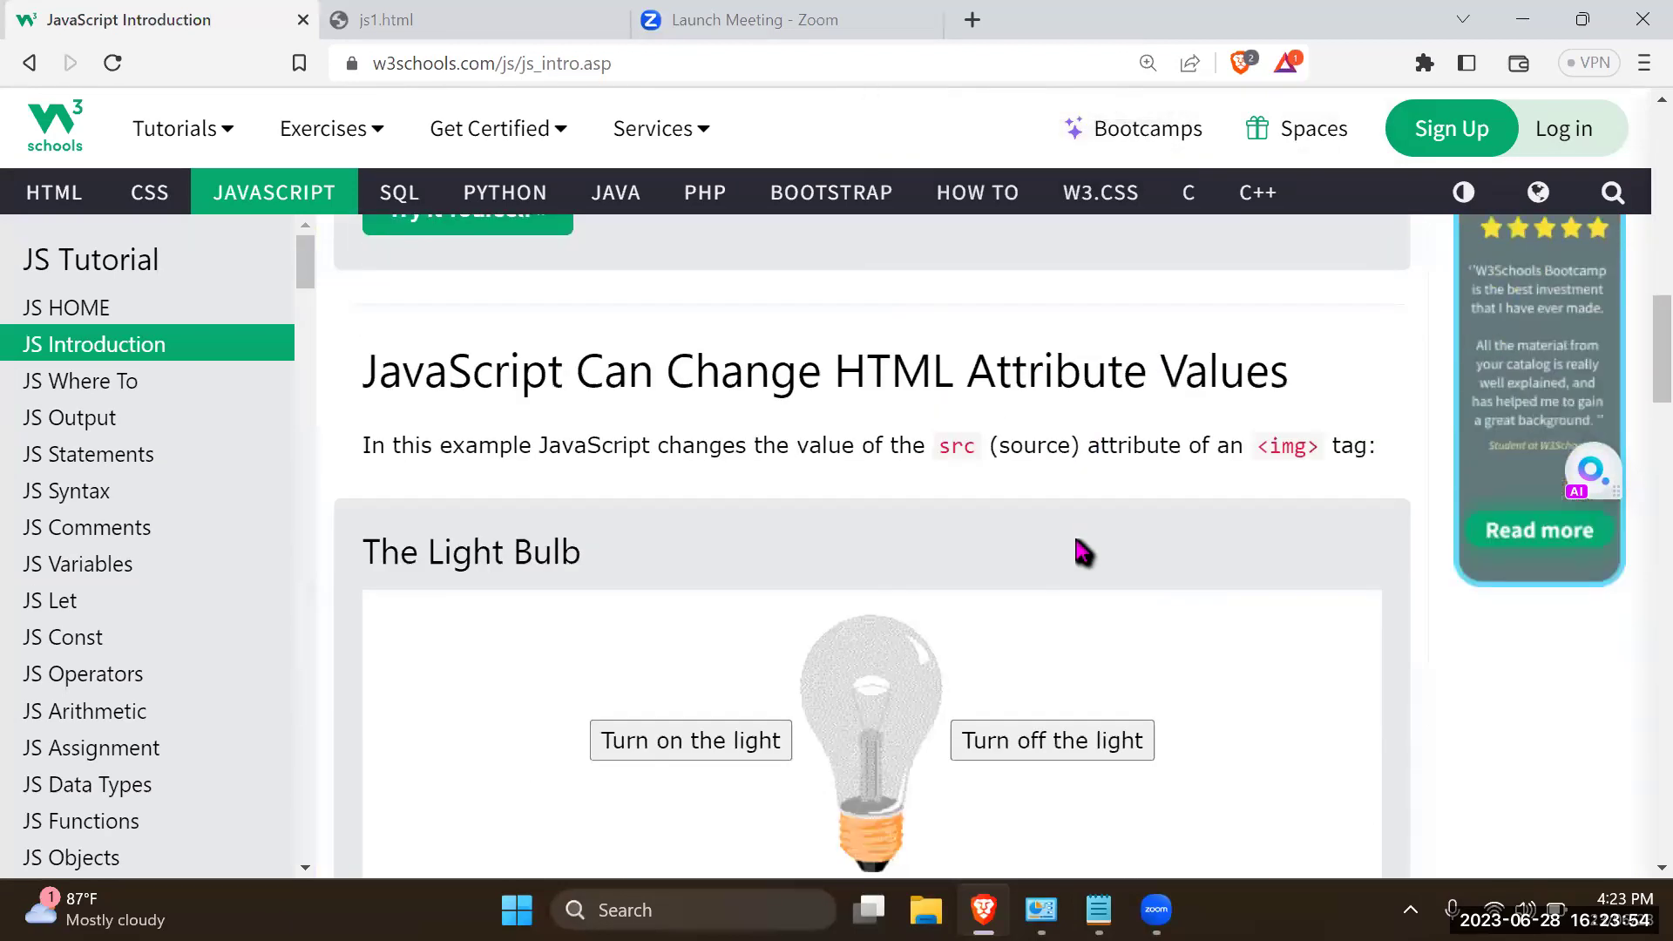
scroll(1061, 561, "down", 8)
scroll(567, 517, "up", 3)
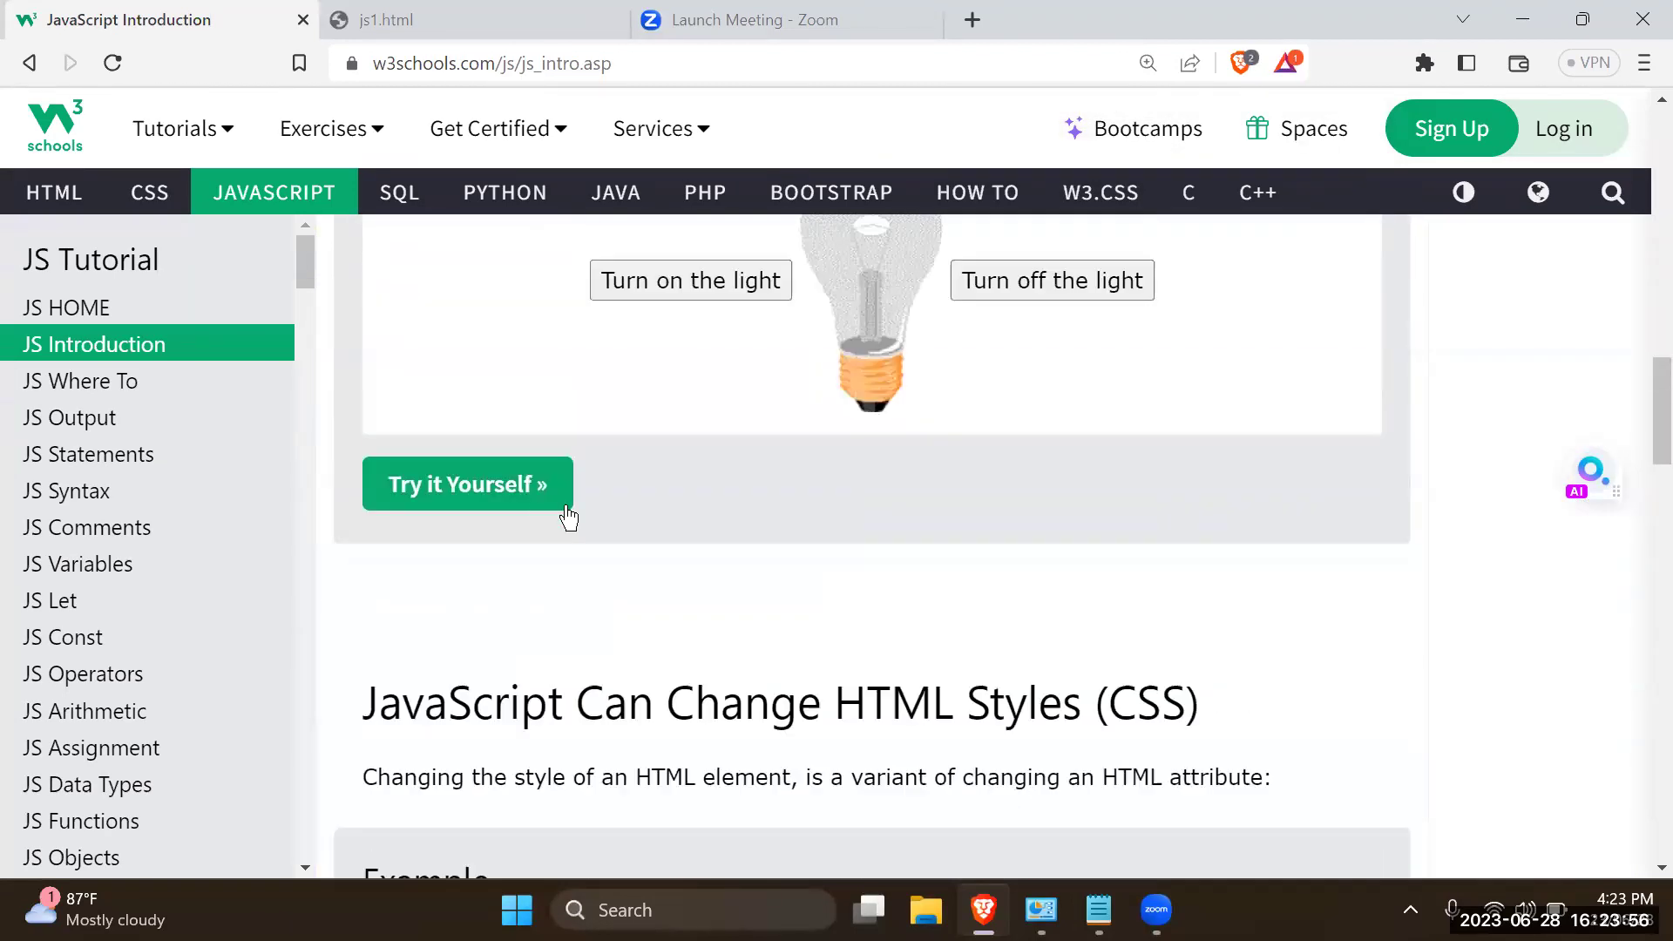
left_click(541, 489)
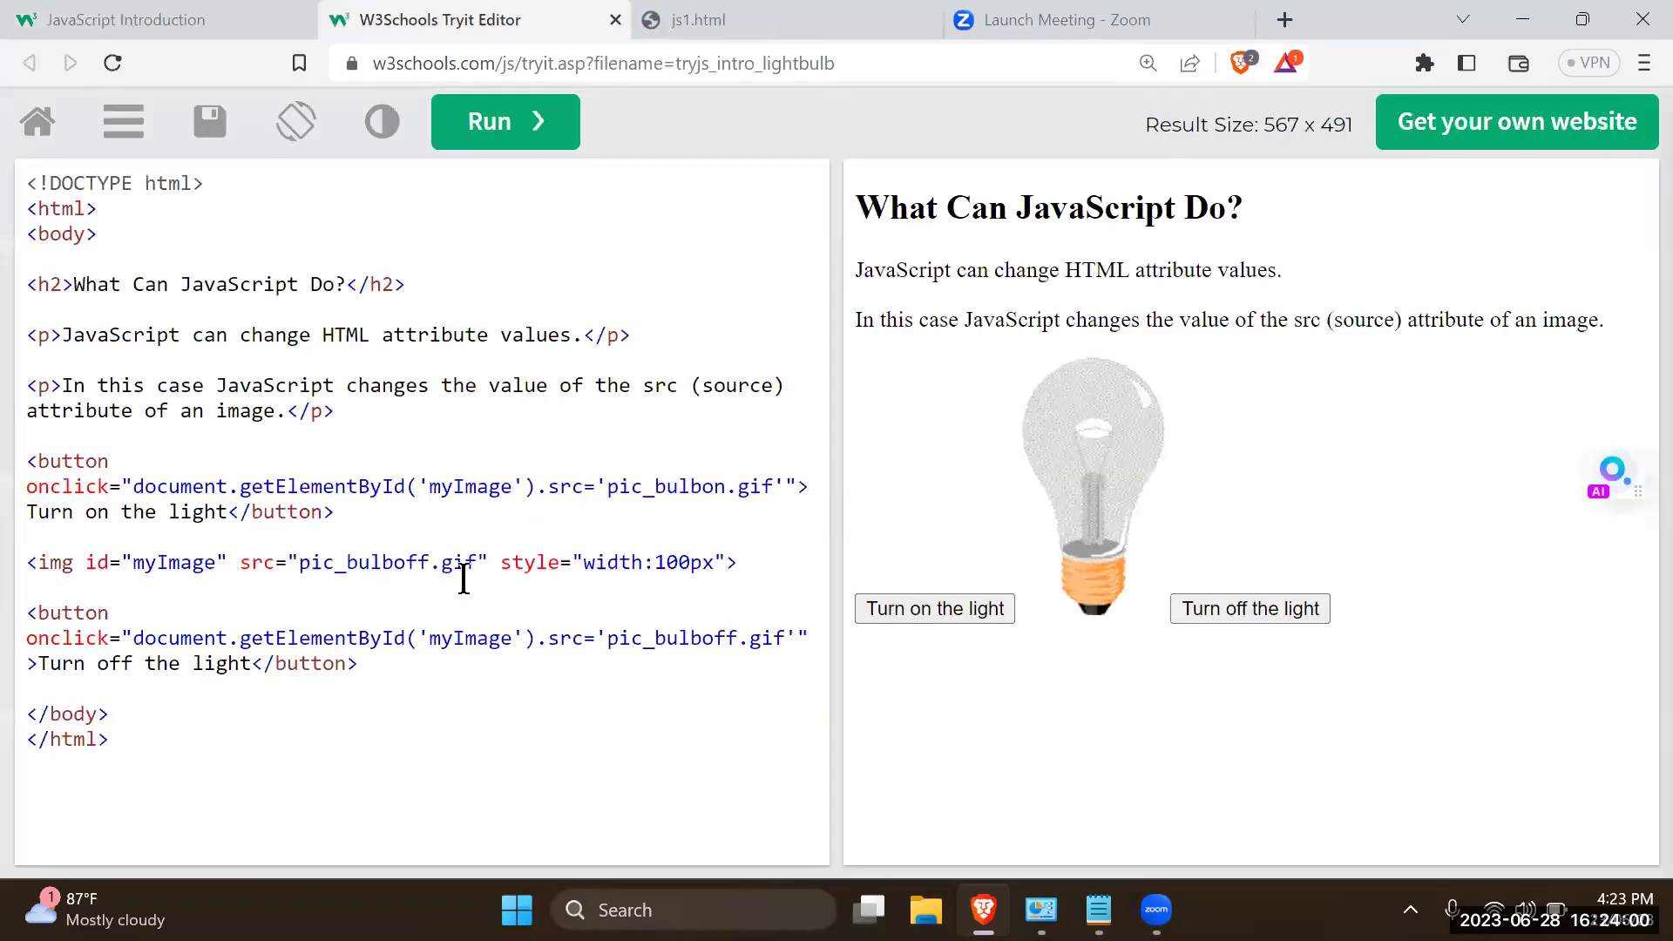
Highlight the .src property in the first button's onclick code and the id and src attributes of the img tag
left_click_drag(543, 485, 580, 484)
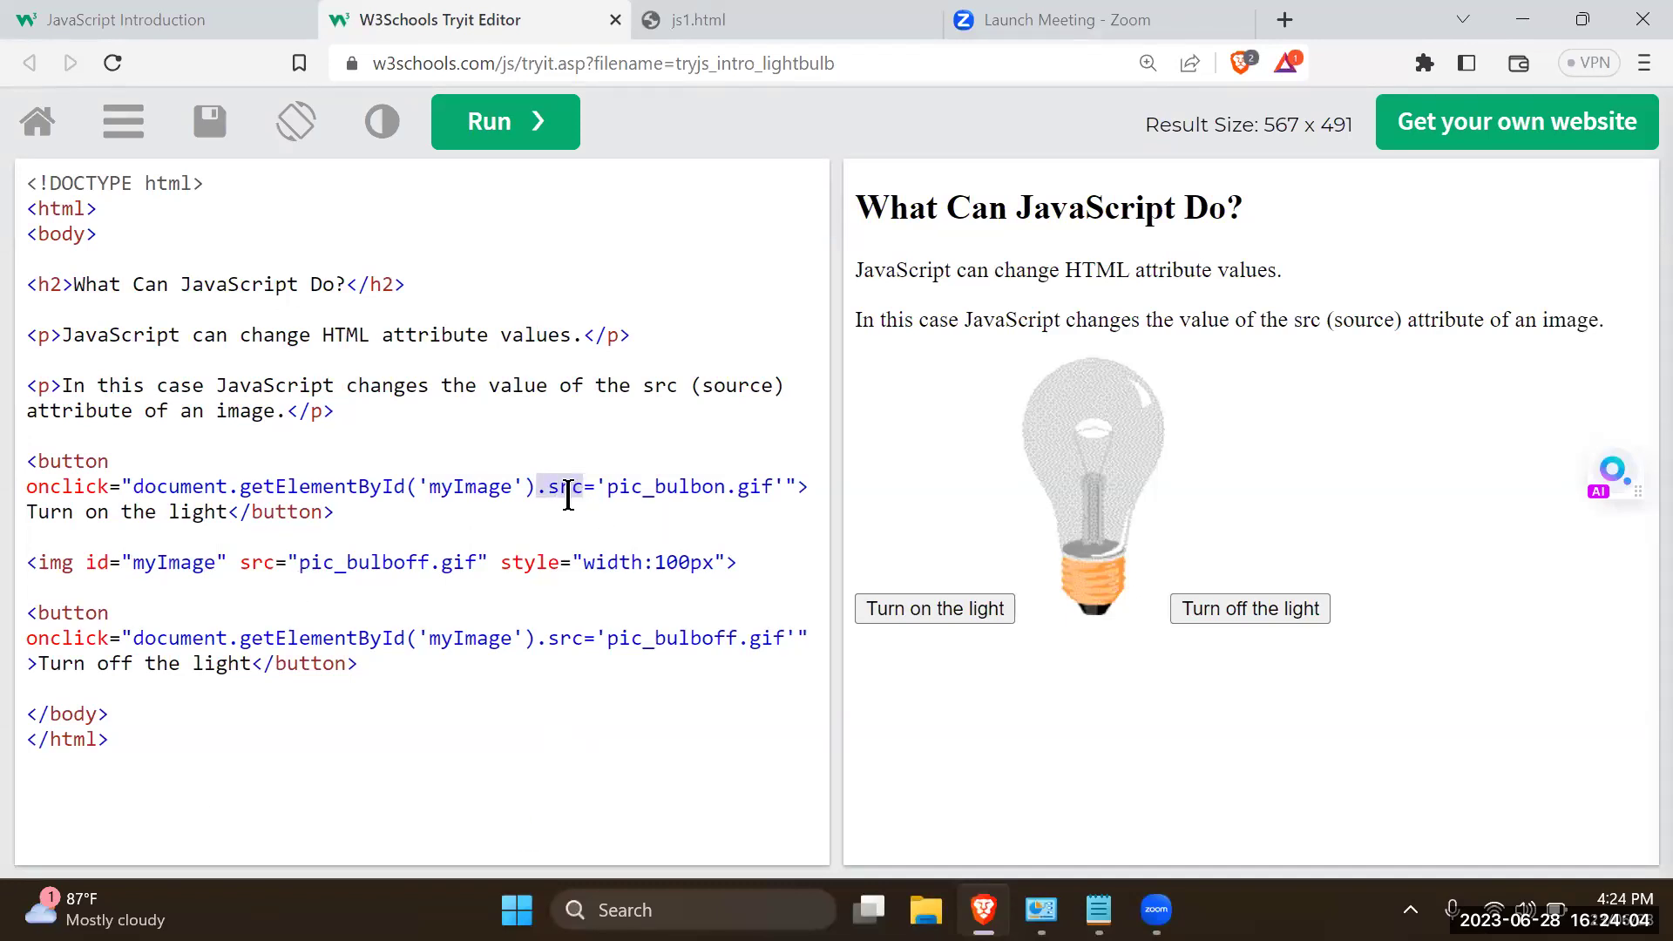
left_click_drag(546, 488, 578, 494)
left_click_drag(133, 562, 97, 562)
left_click(227, 562)
left_click_drag(281, 554, 277, 557)
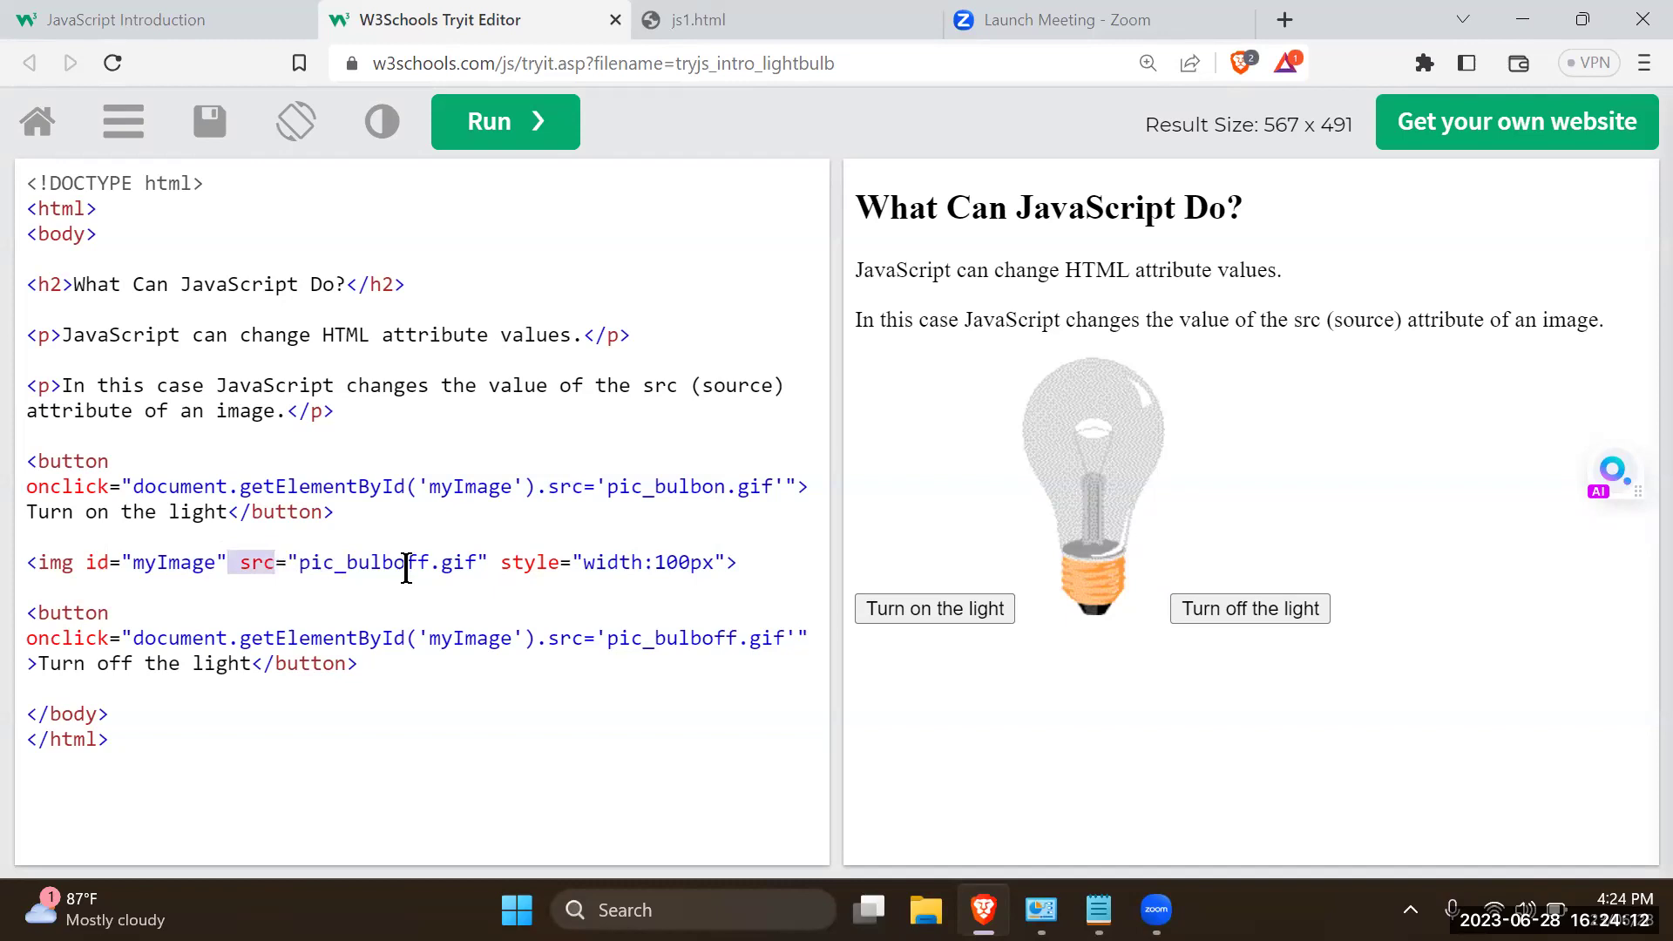
left_click(245, 575)
double_click(577, 475)
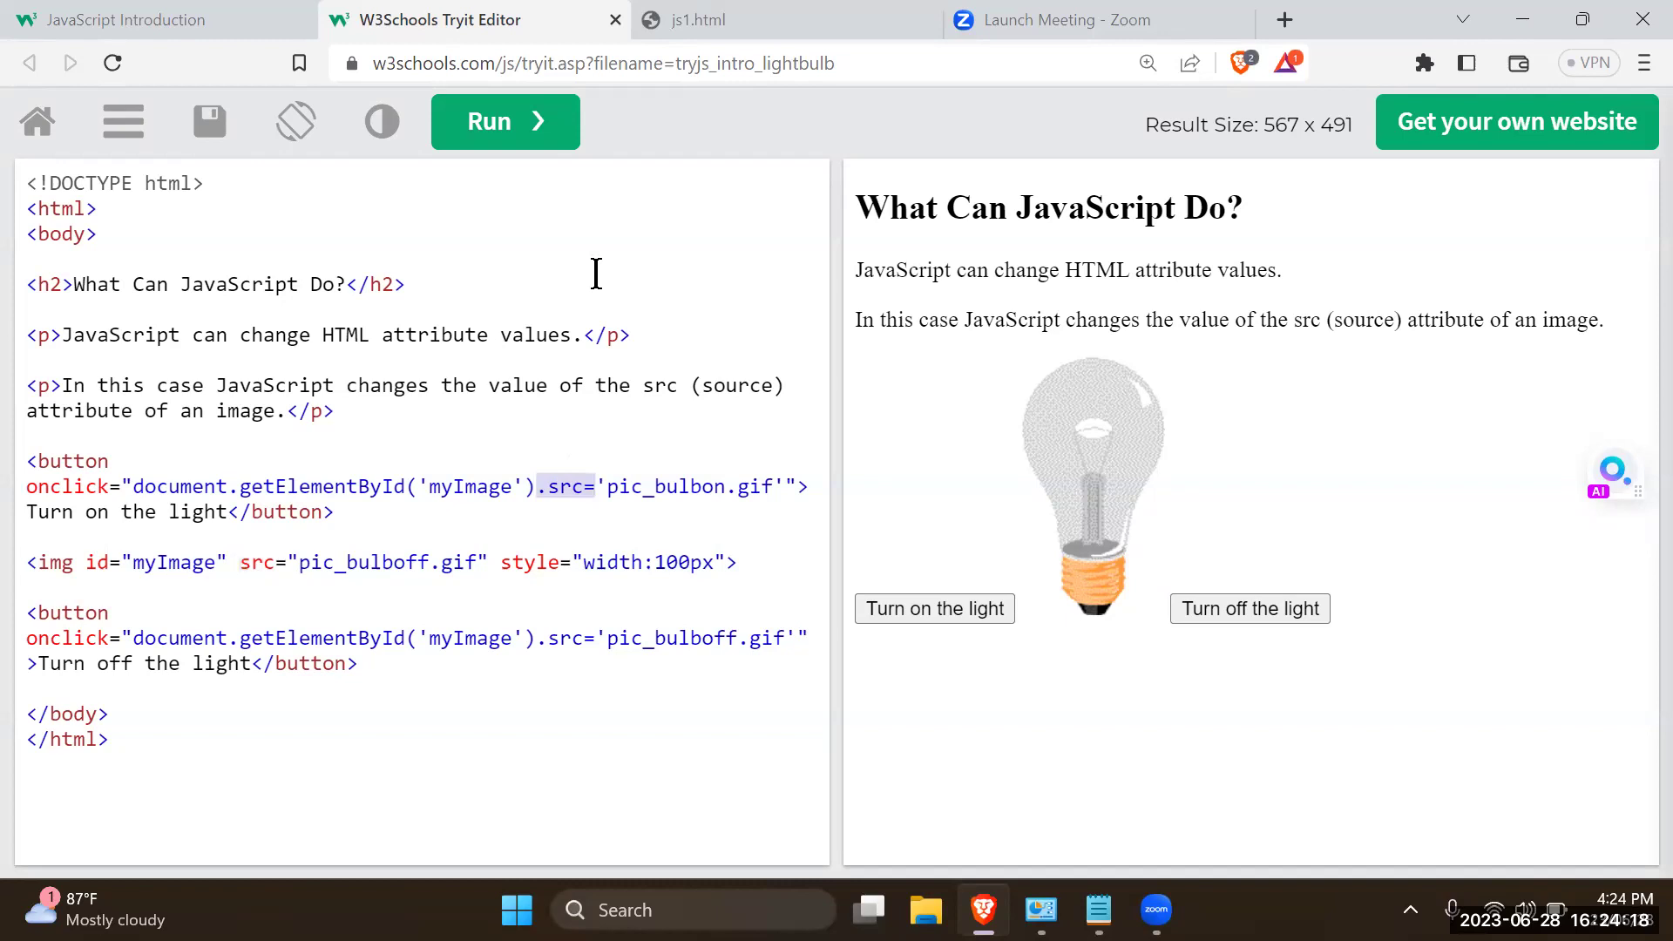
Minimize the browser and close the js1.html Notepad window to clear the desktop
left_click(1521, 19)
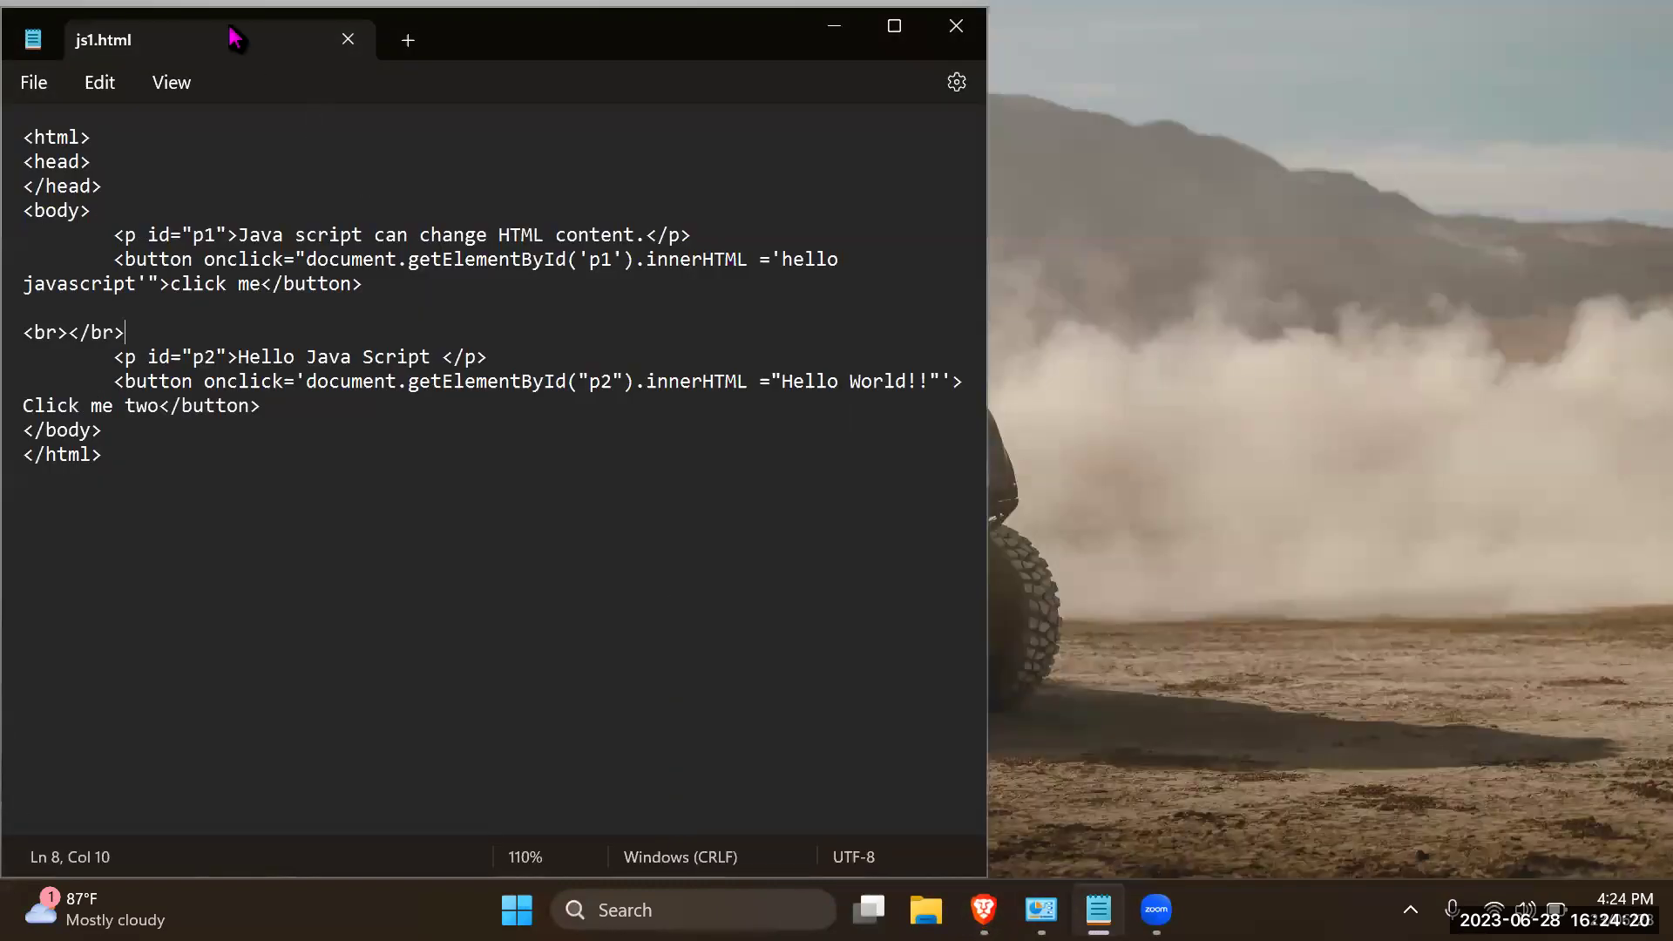
left_click(1141, 314)
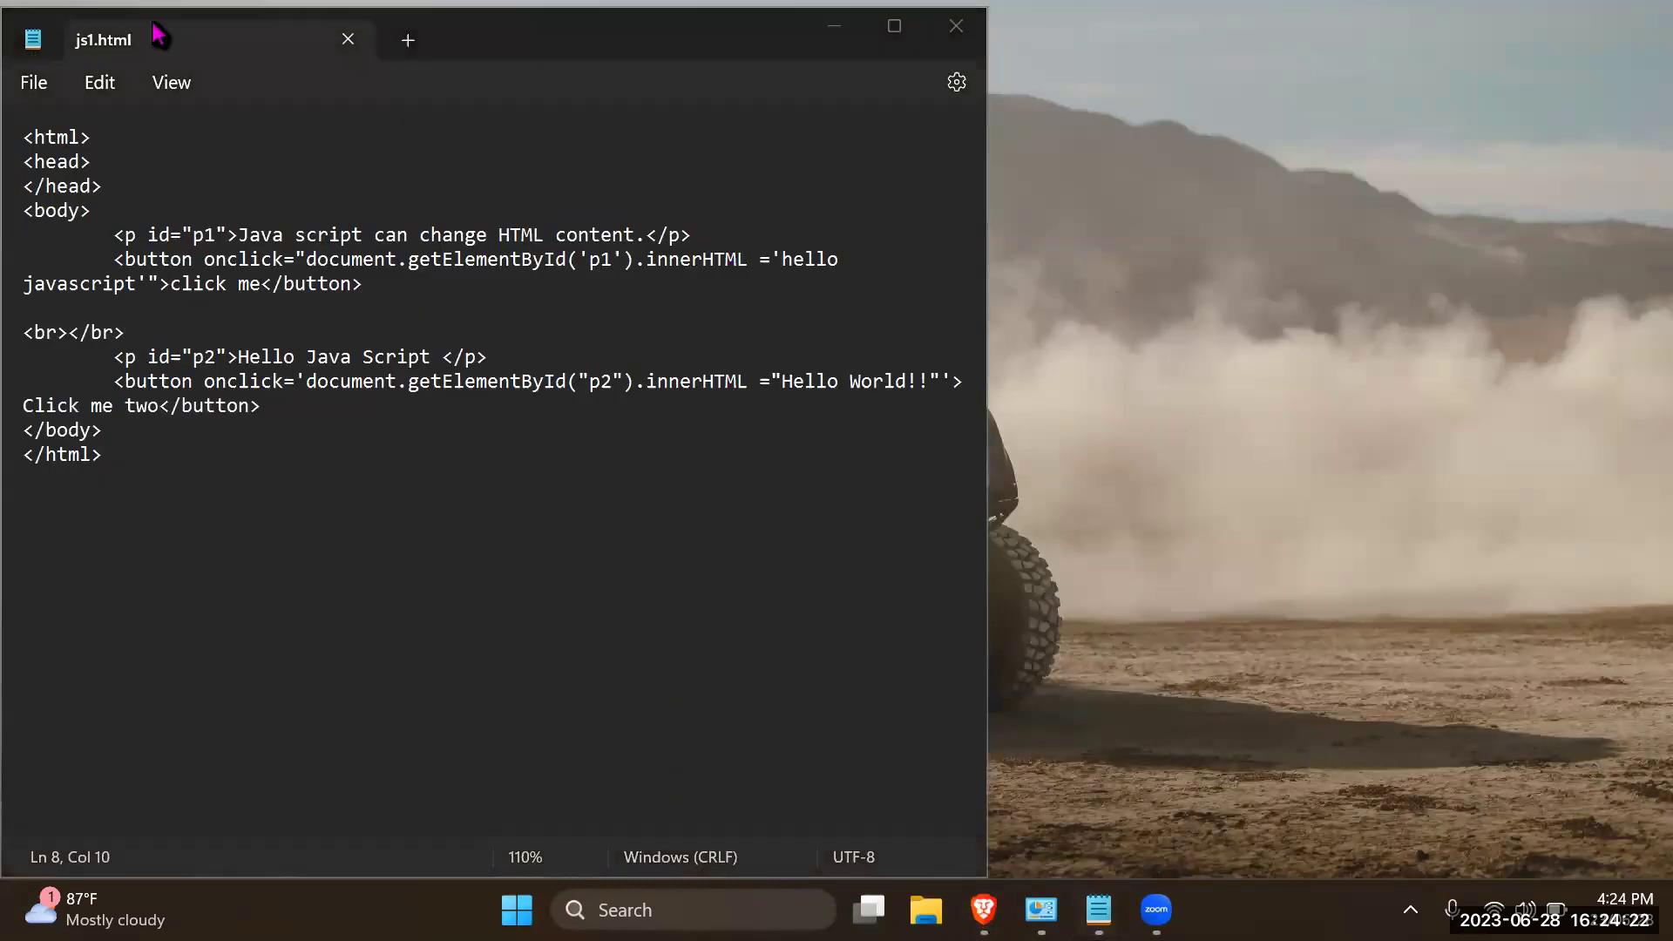
key("alt+F4")
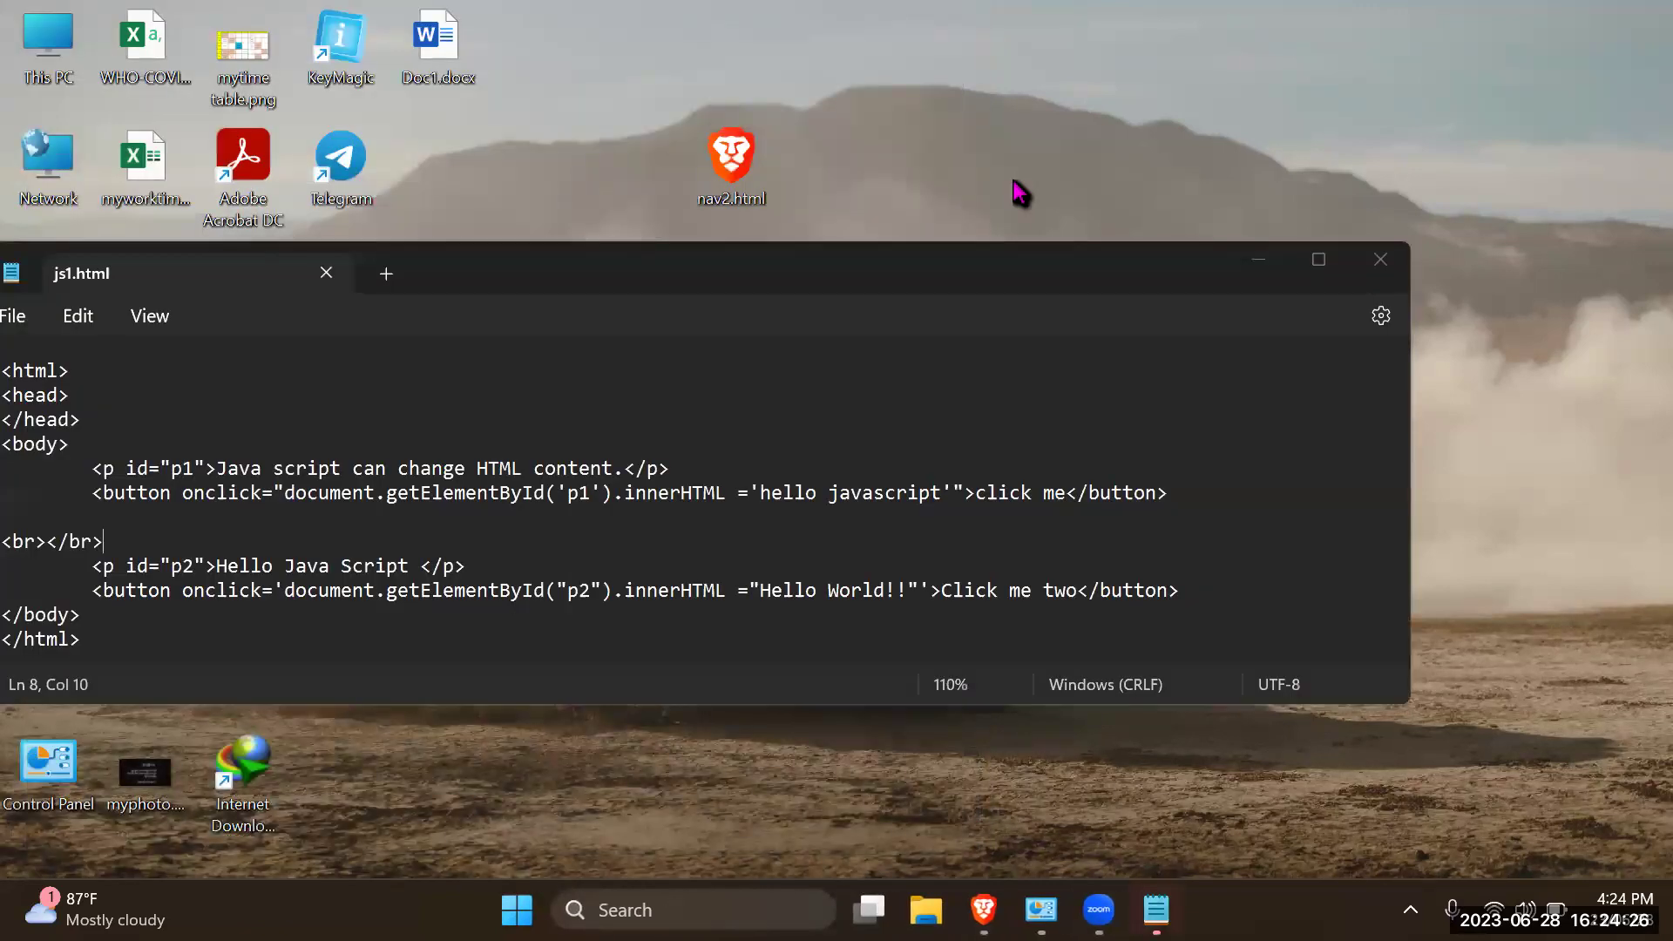
left_click_drag(1168, 270, 913, 261)
left_click(1121, 256)
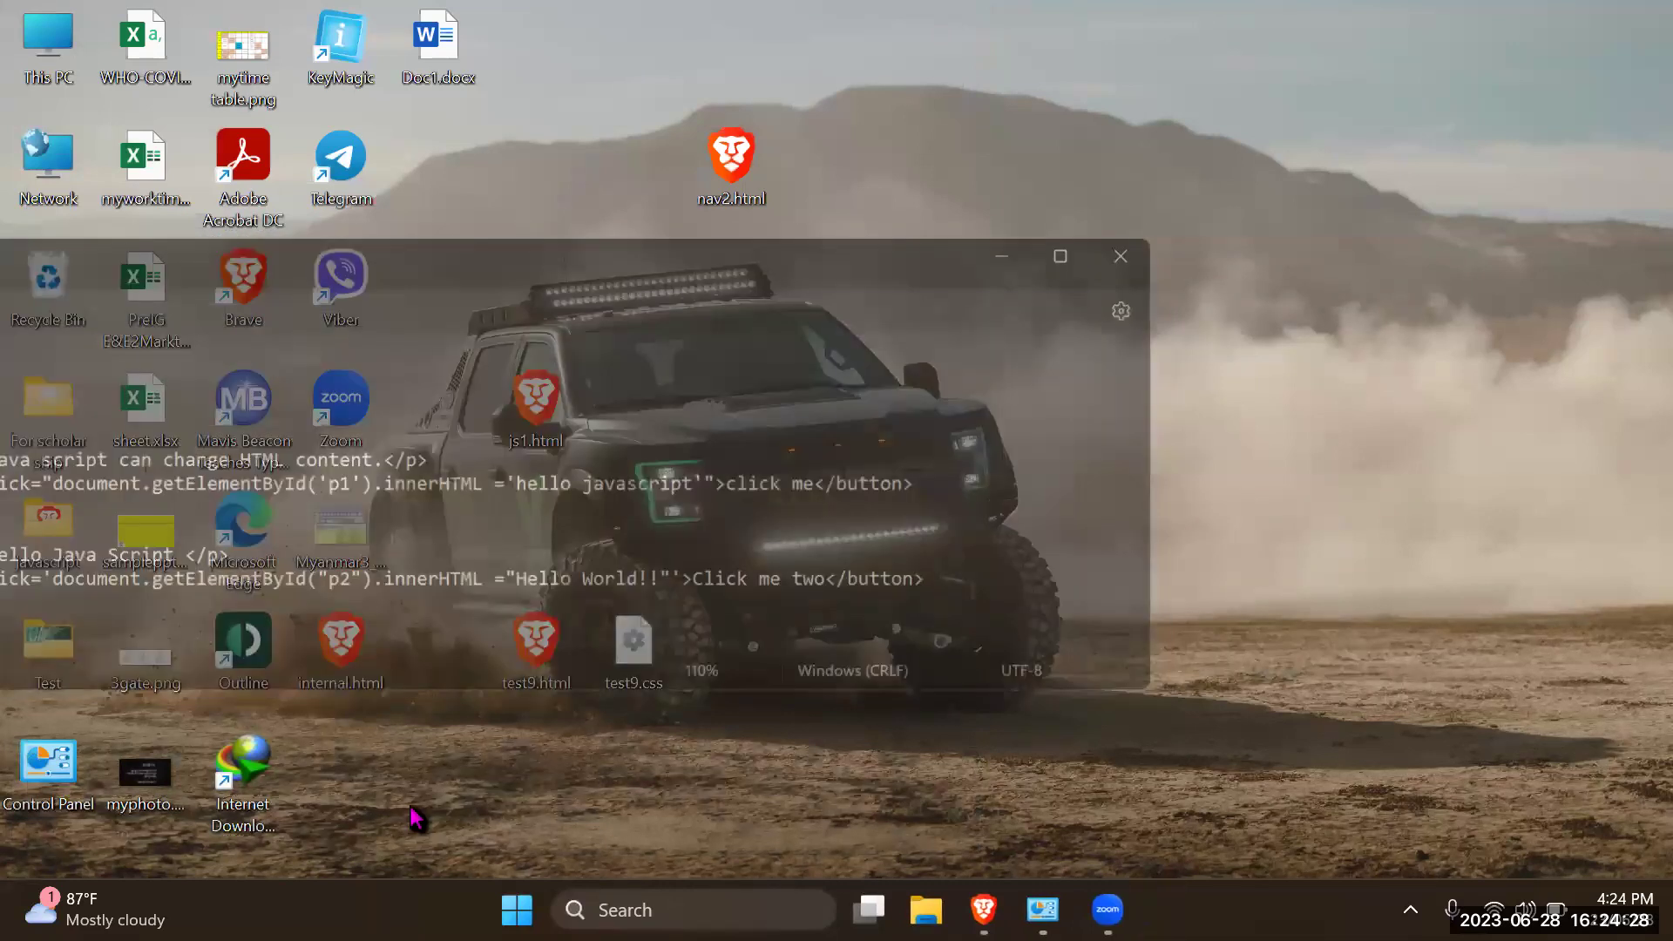
Create a new folder named "Js test" on the desktop
right_click(916, 282)
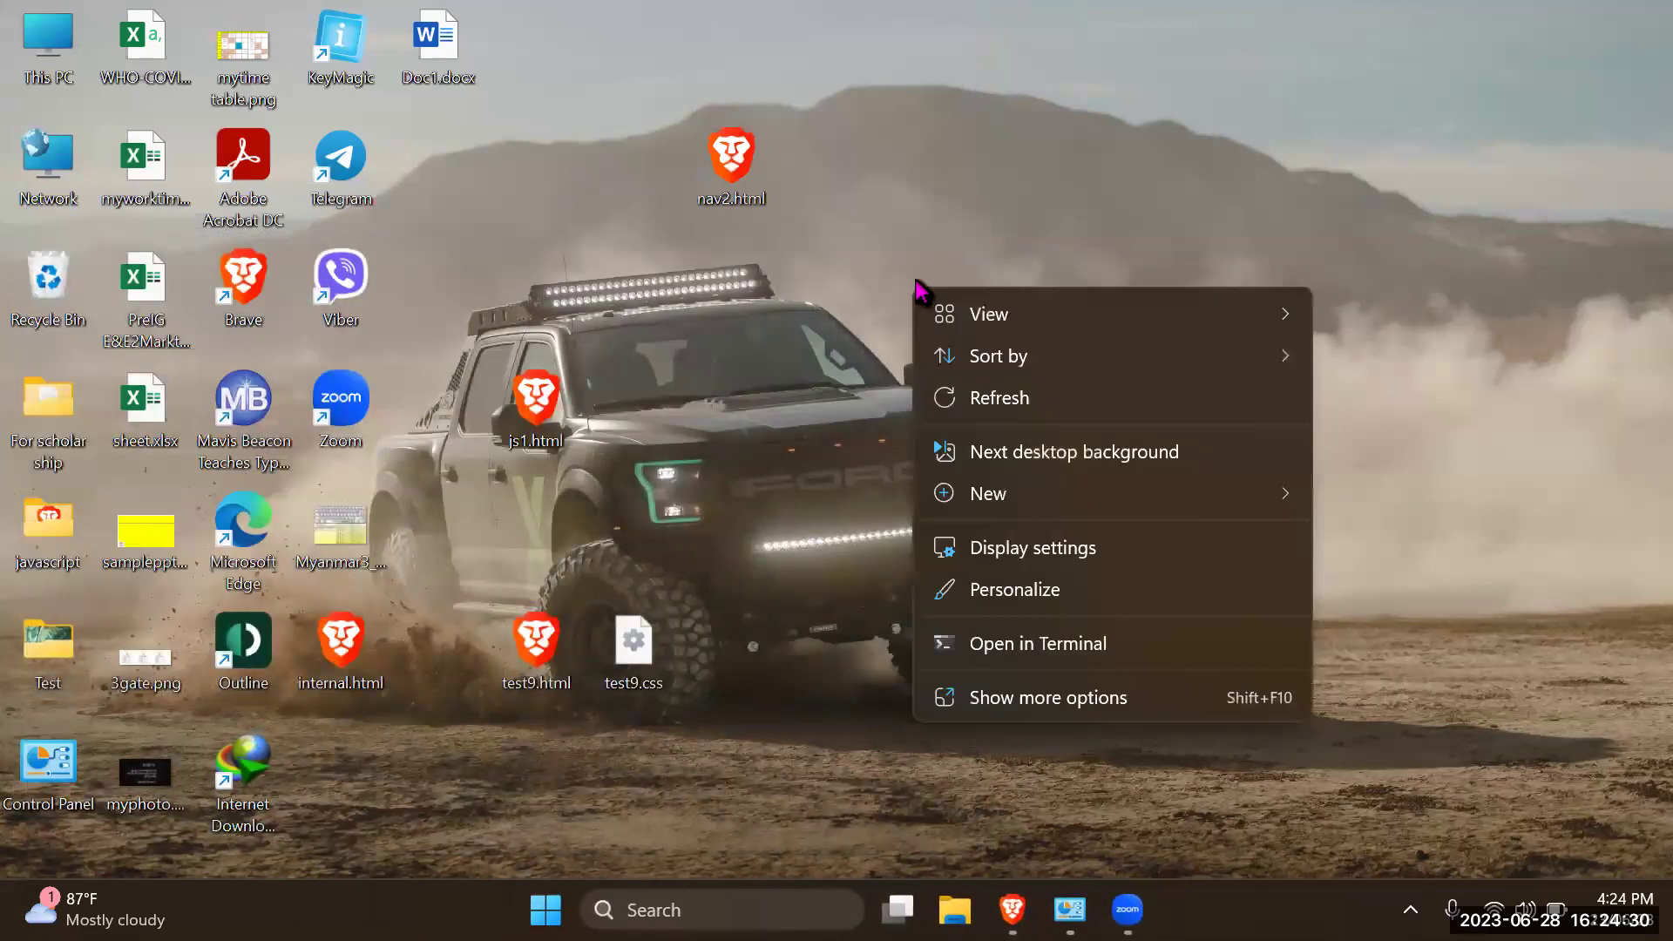
mouse_move(1008, 503)
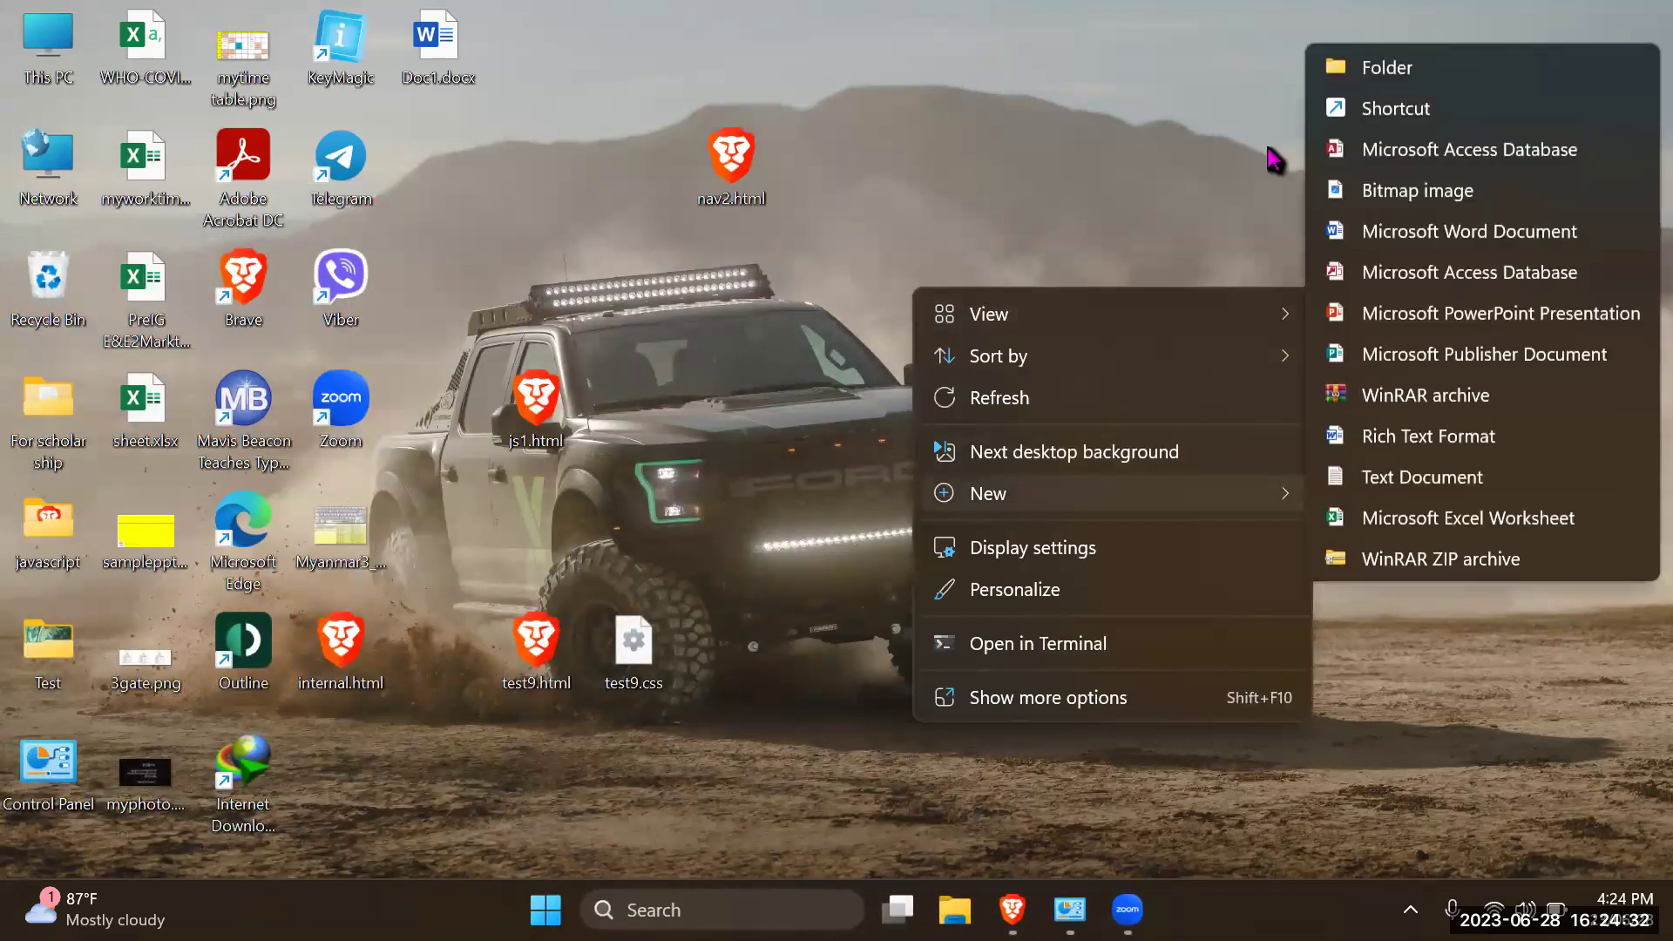
left_click(1333, 68)
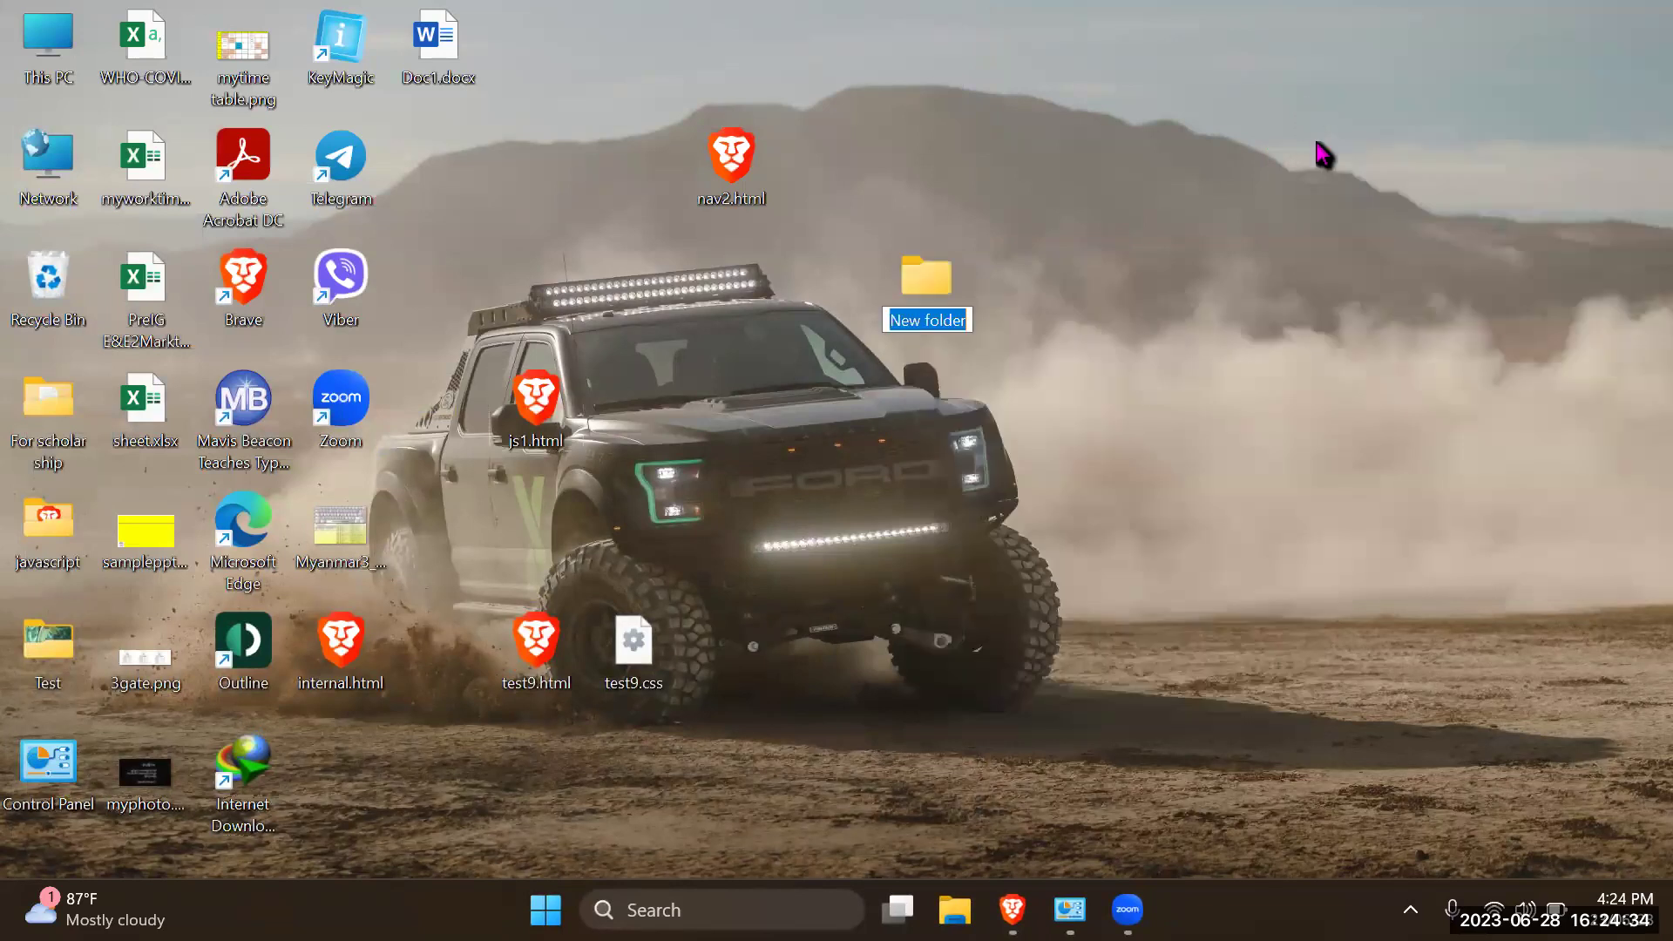
type("Js")
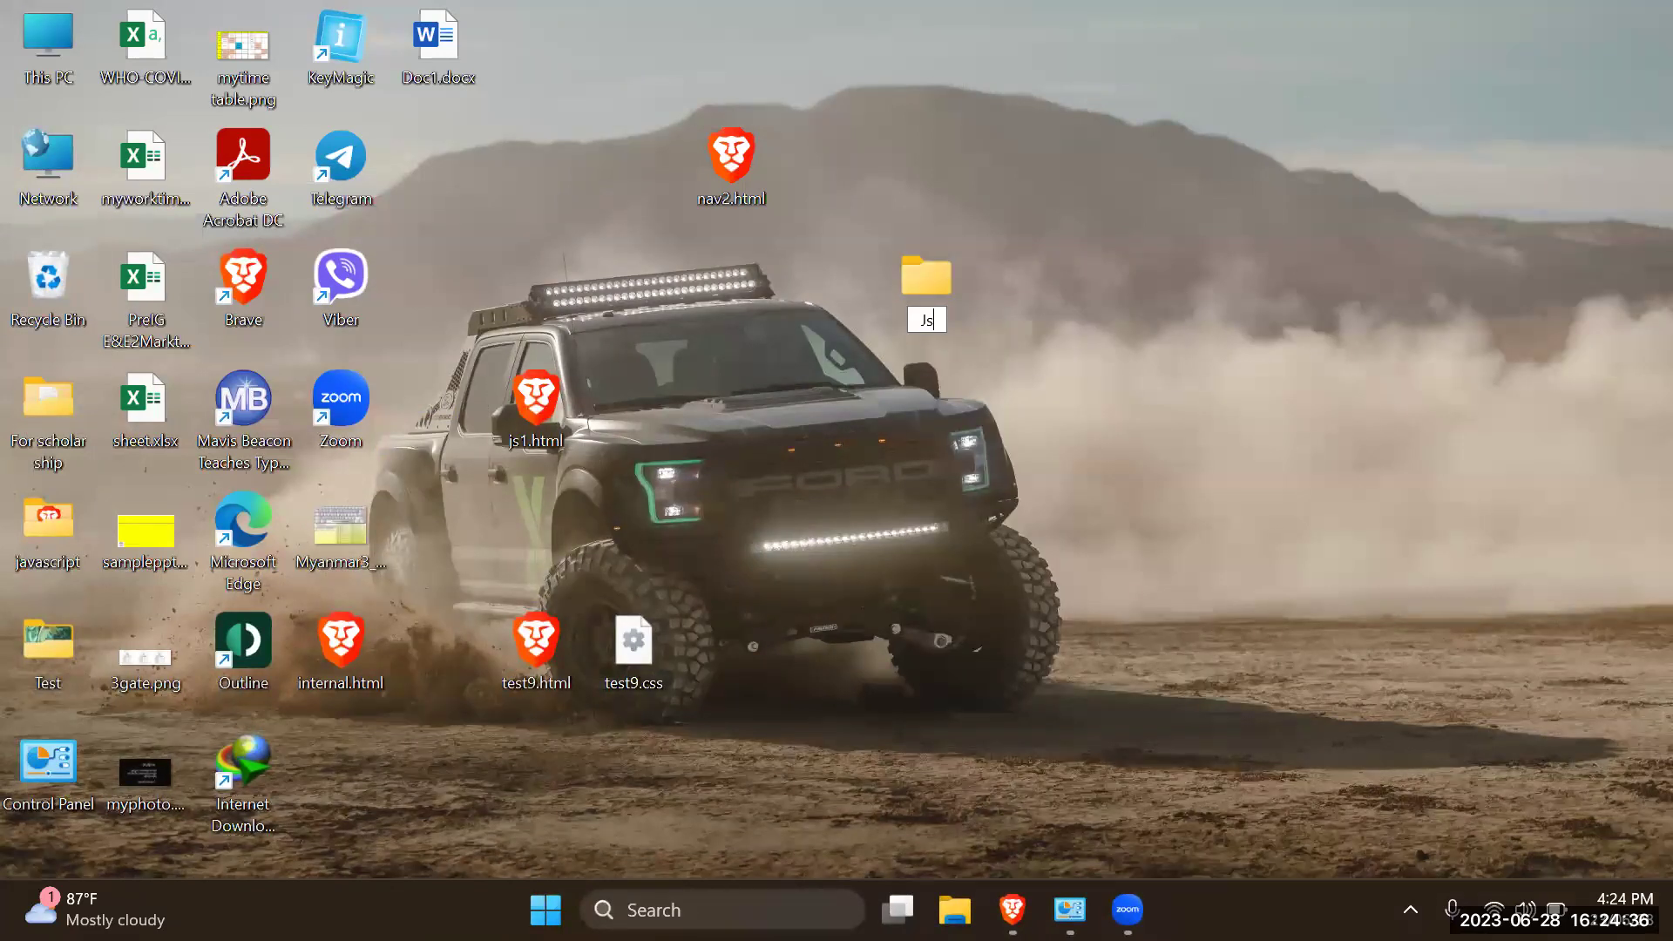
type(" p")
key("BackSpace")
type("test")
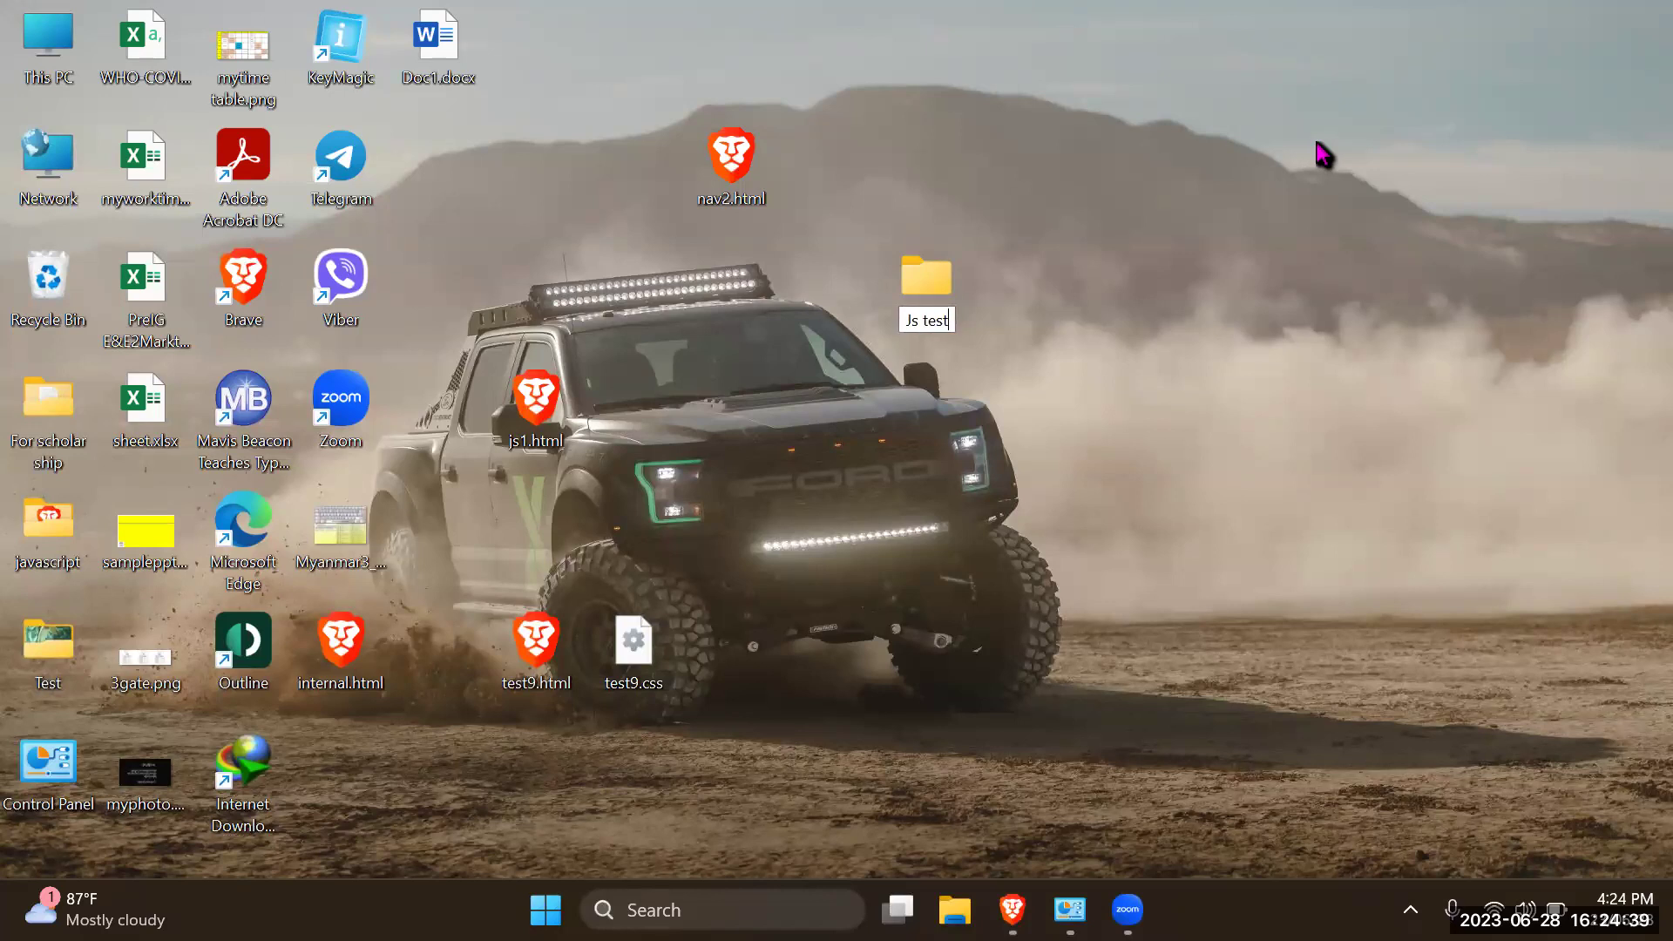
key("Return")
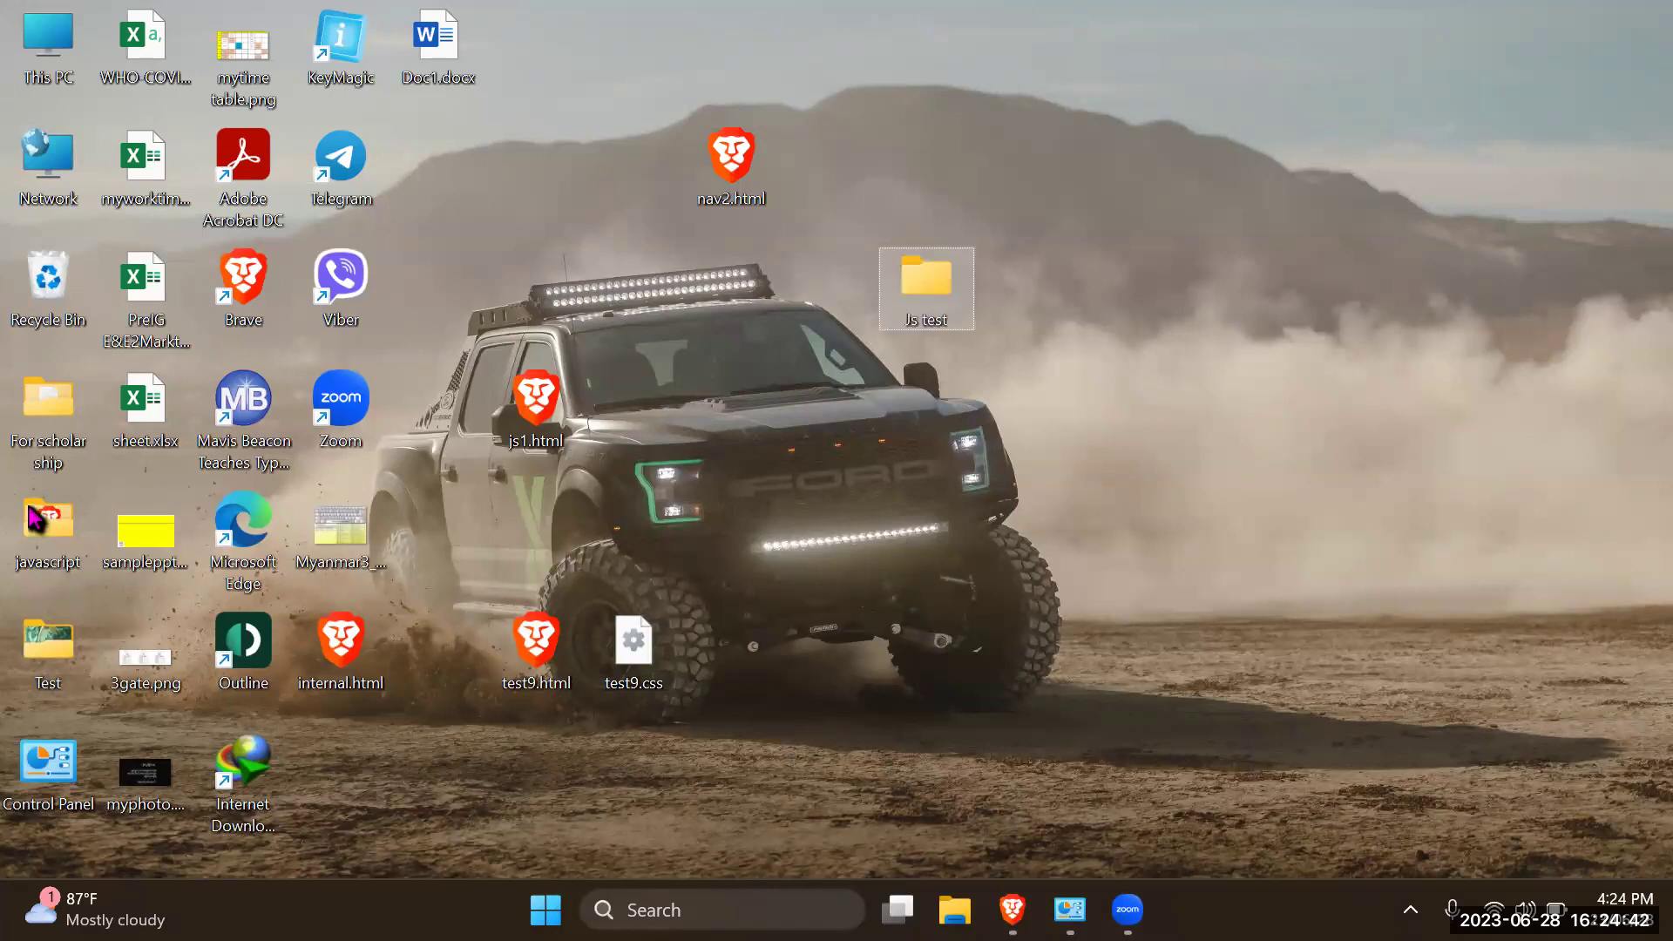
Open the javascript folder on the desktop and launch Viber
left_click(50, 531)
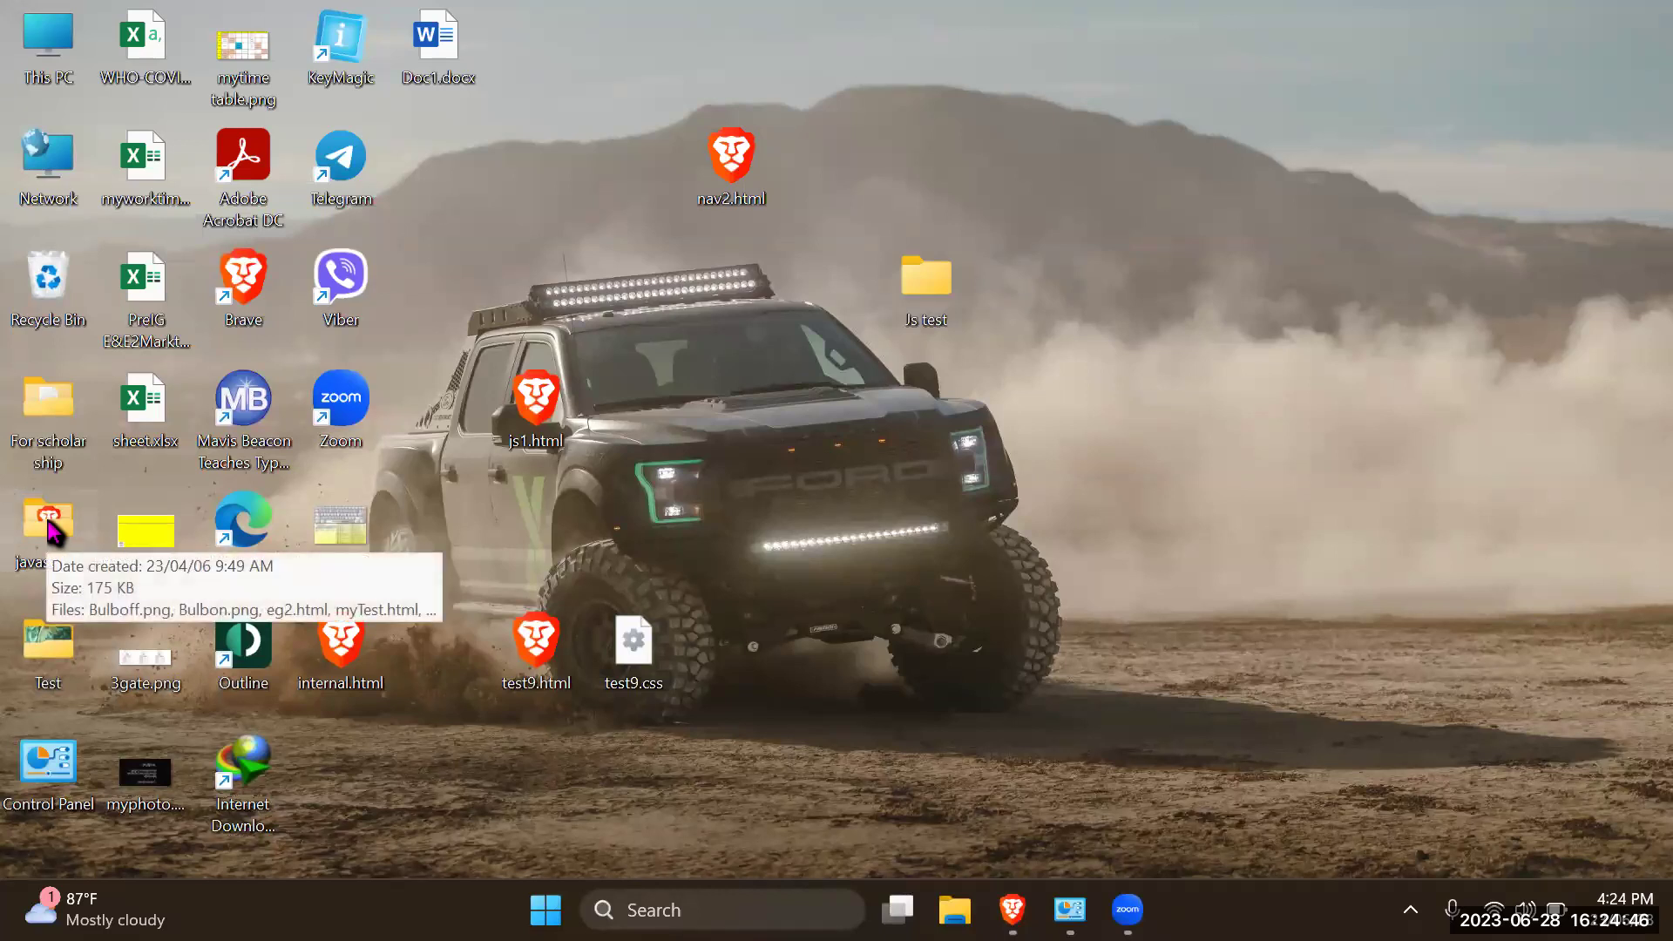
double_click(49, 531)
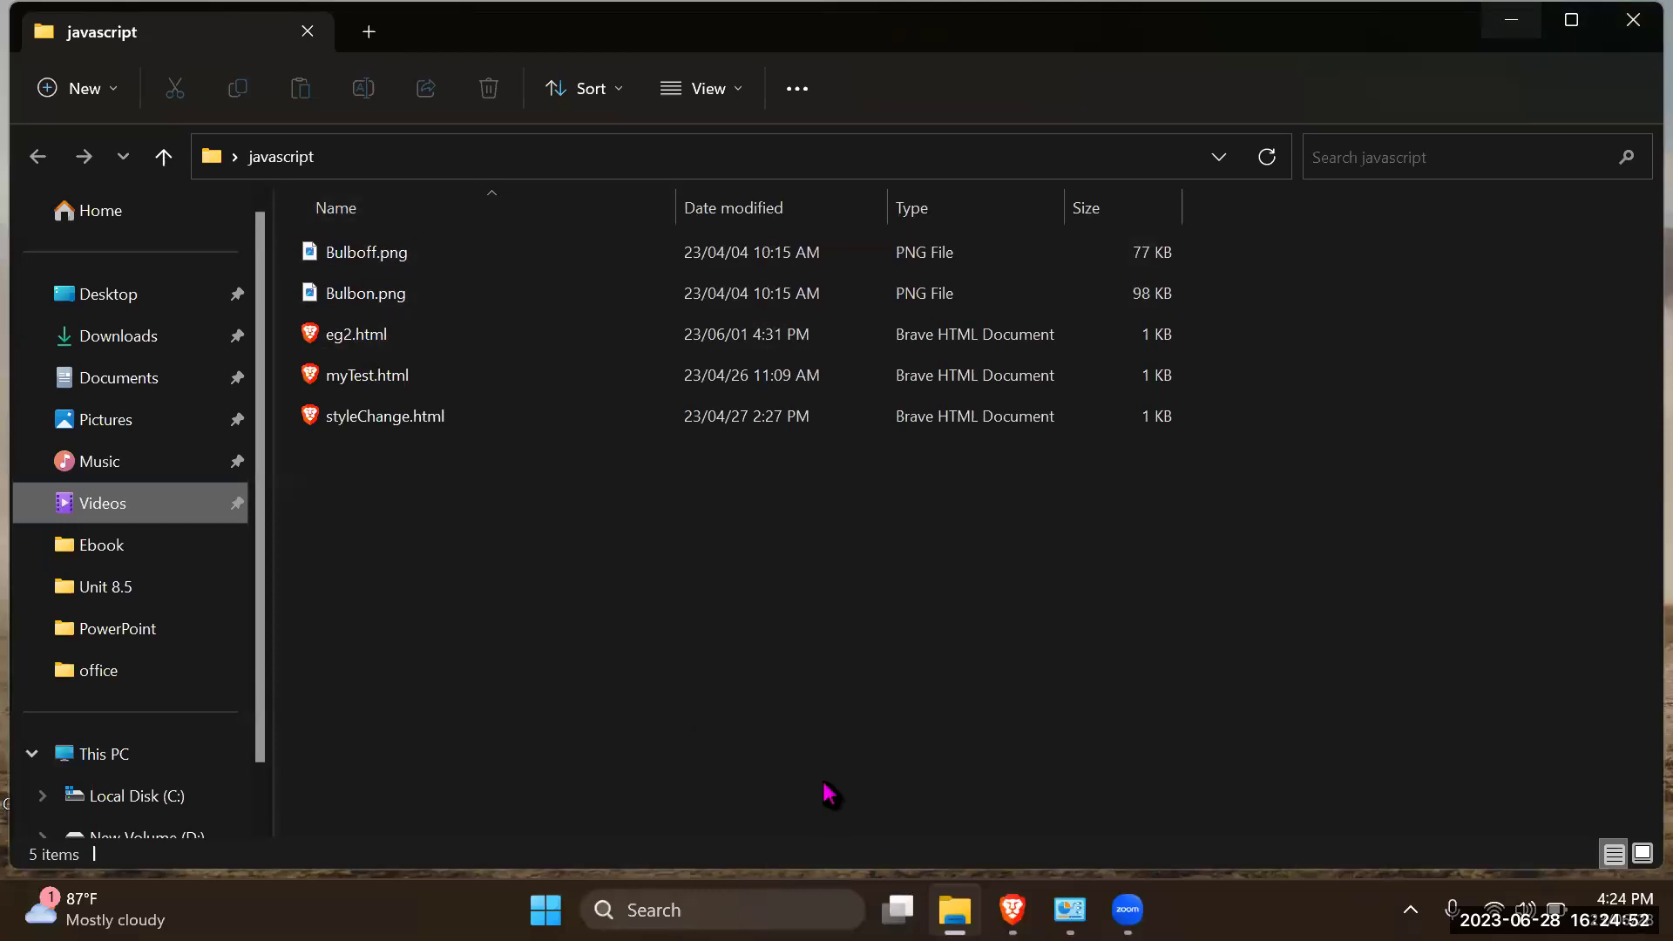
key("super")
type("i")
key("BackSpace")
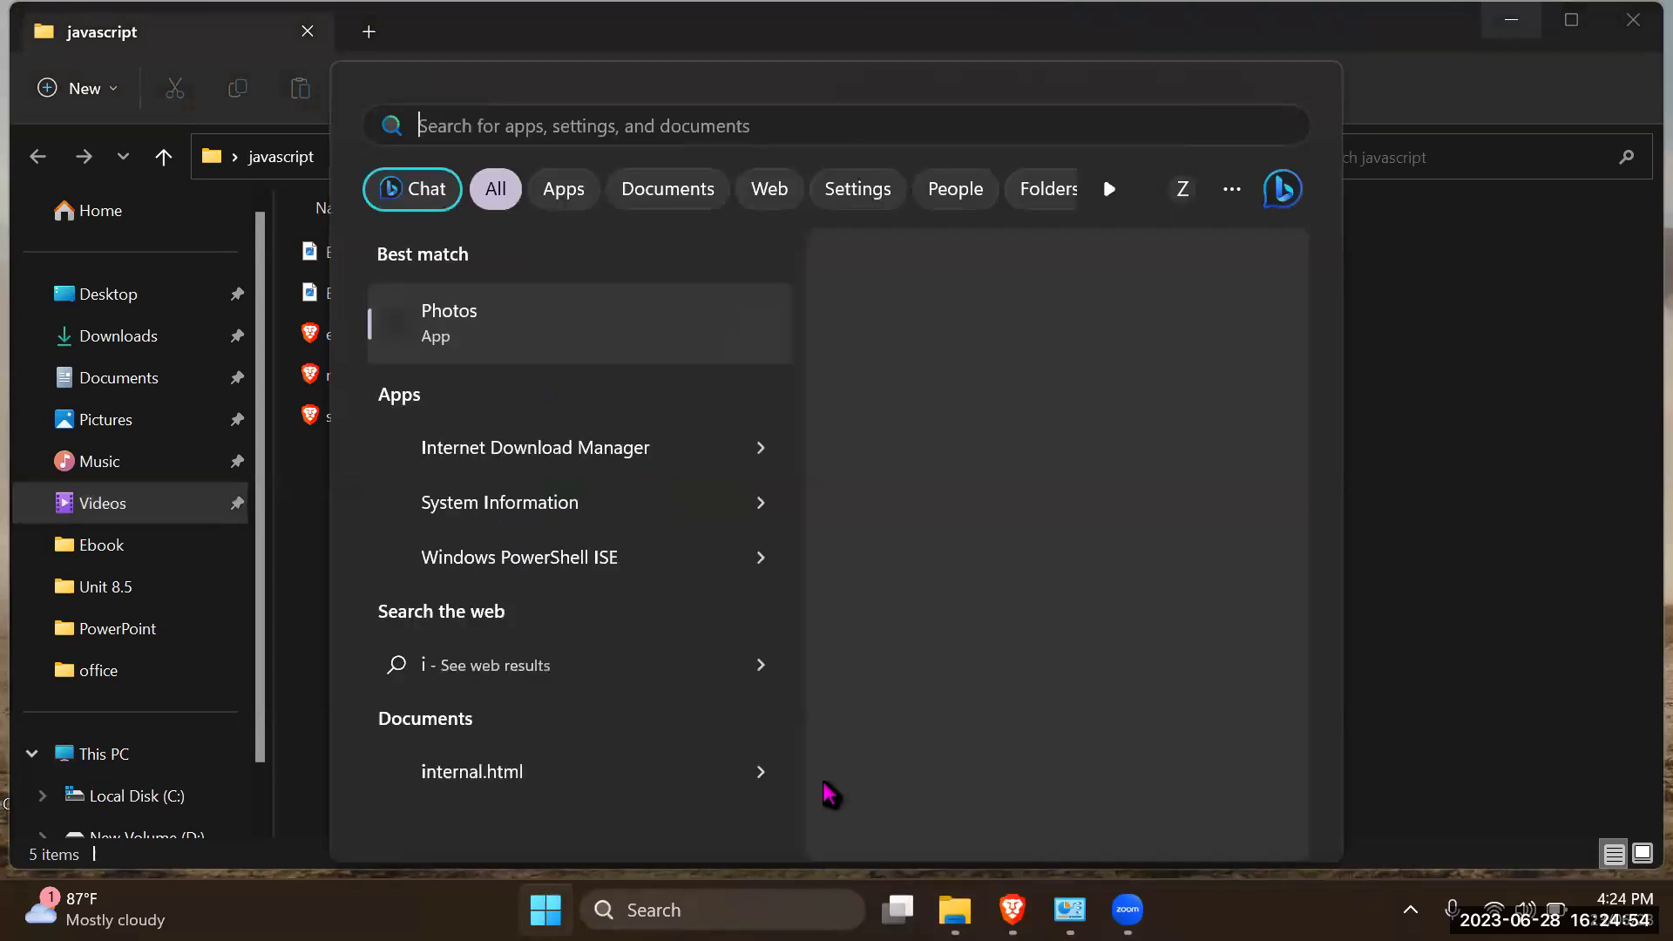
type("vib")
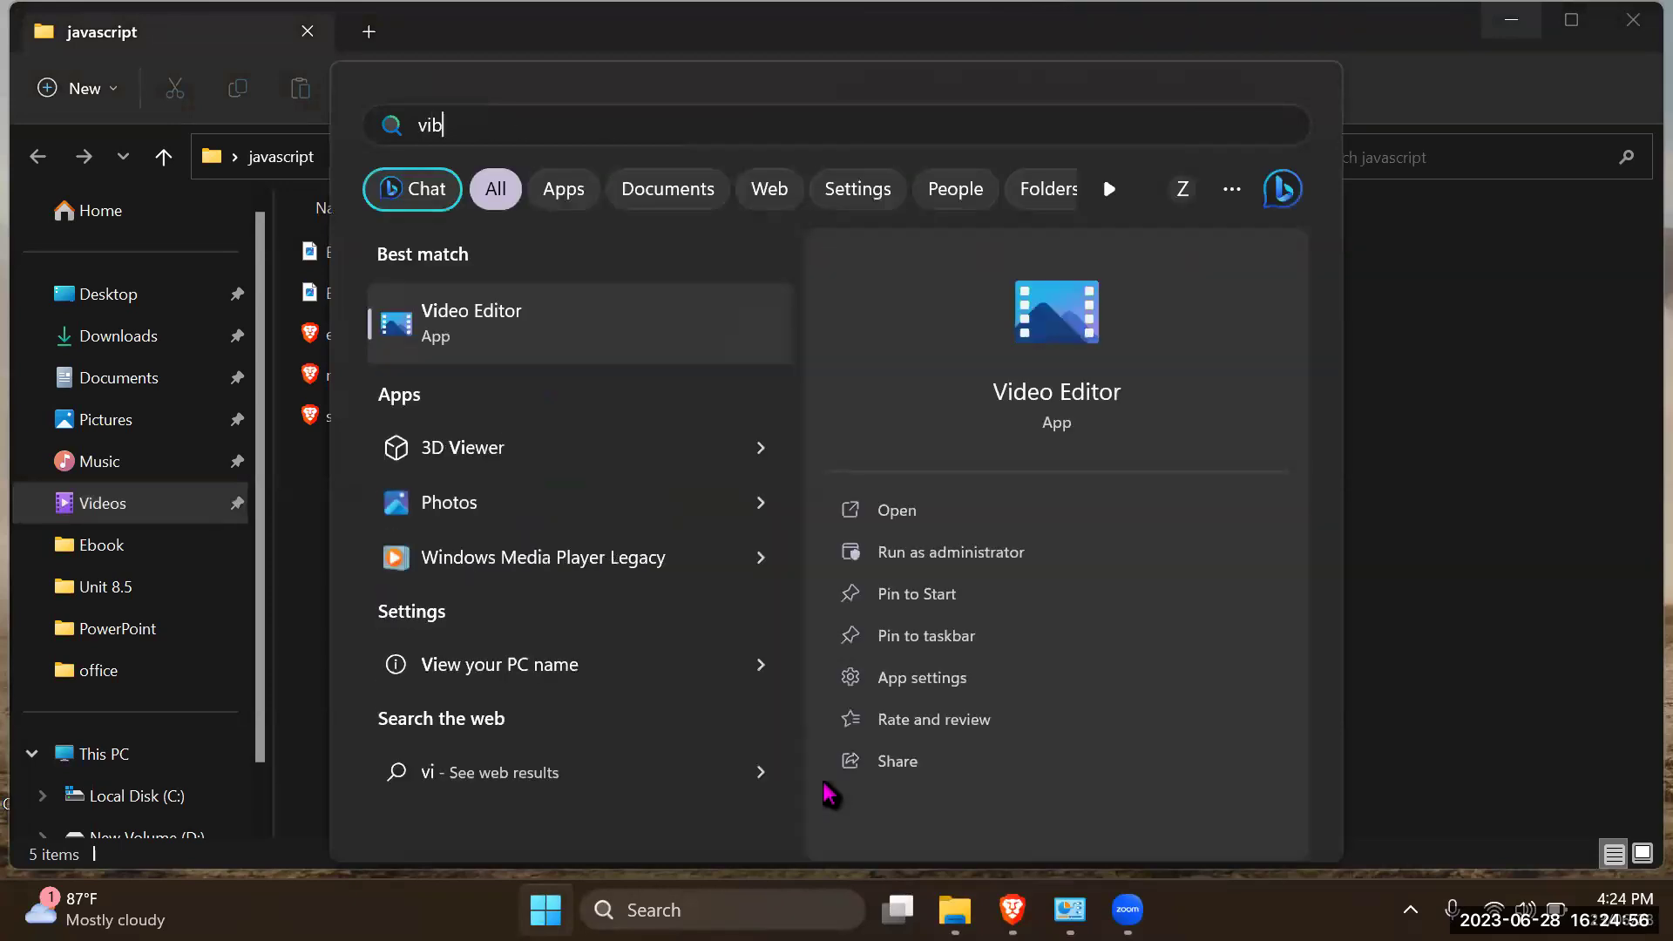
type("er")
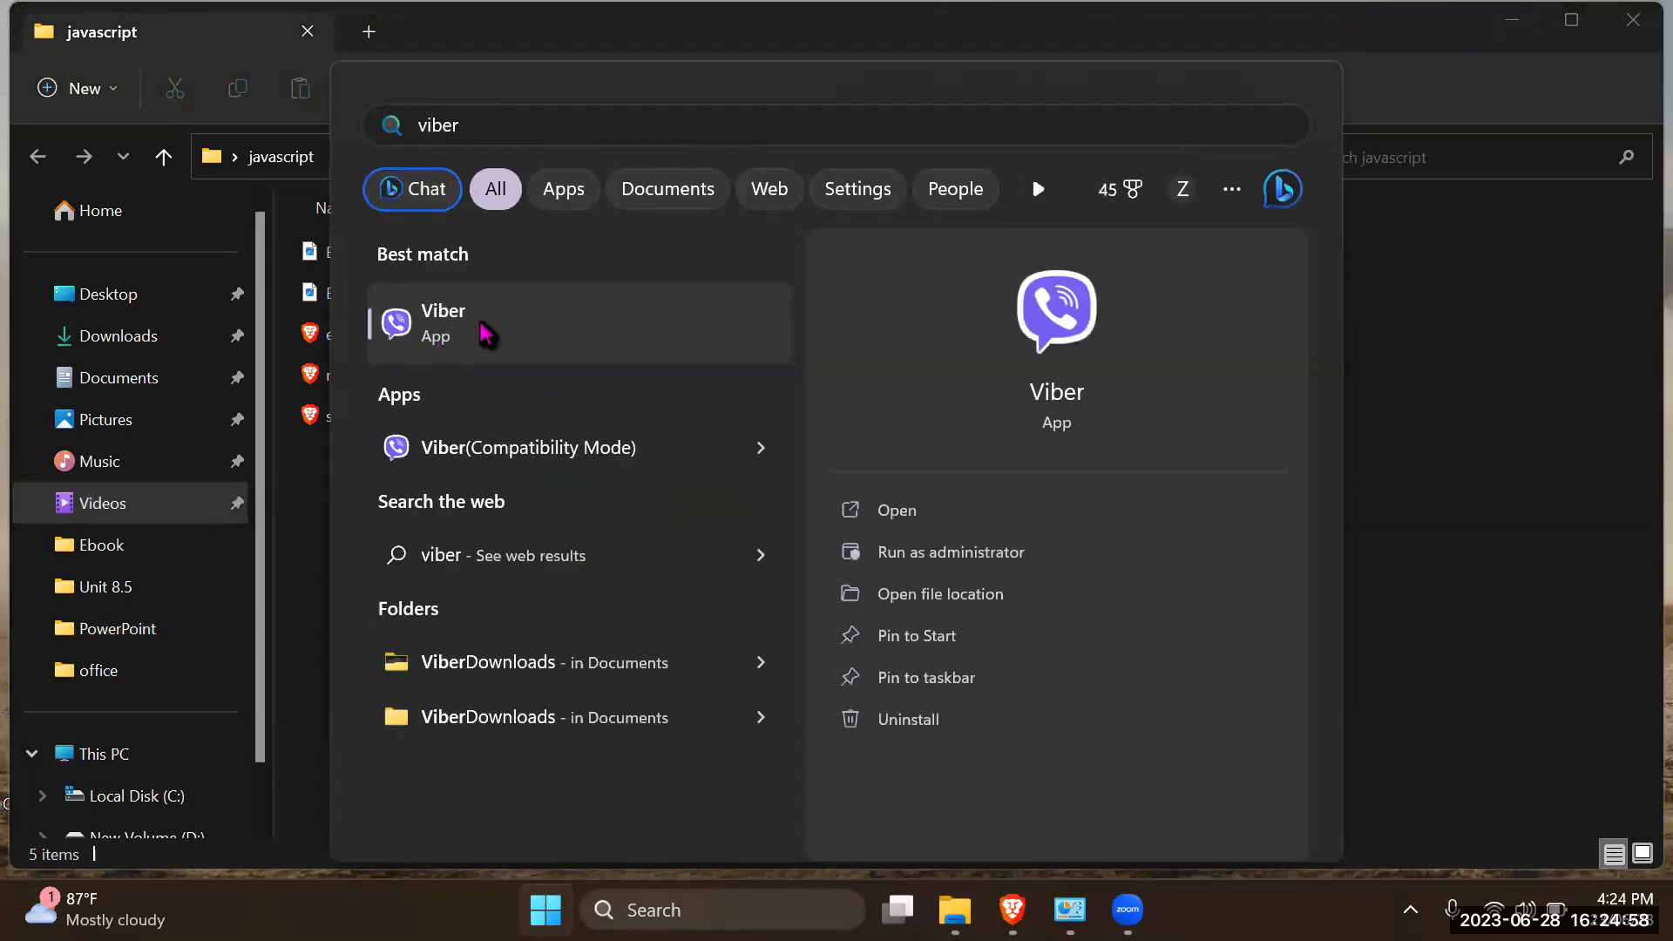
left_click(482, 324)
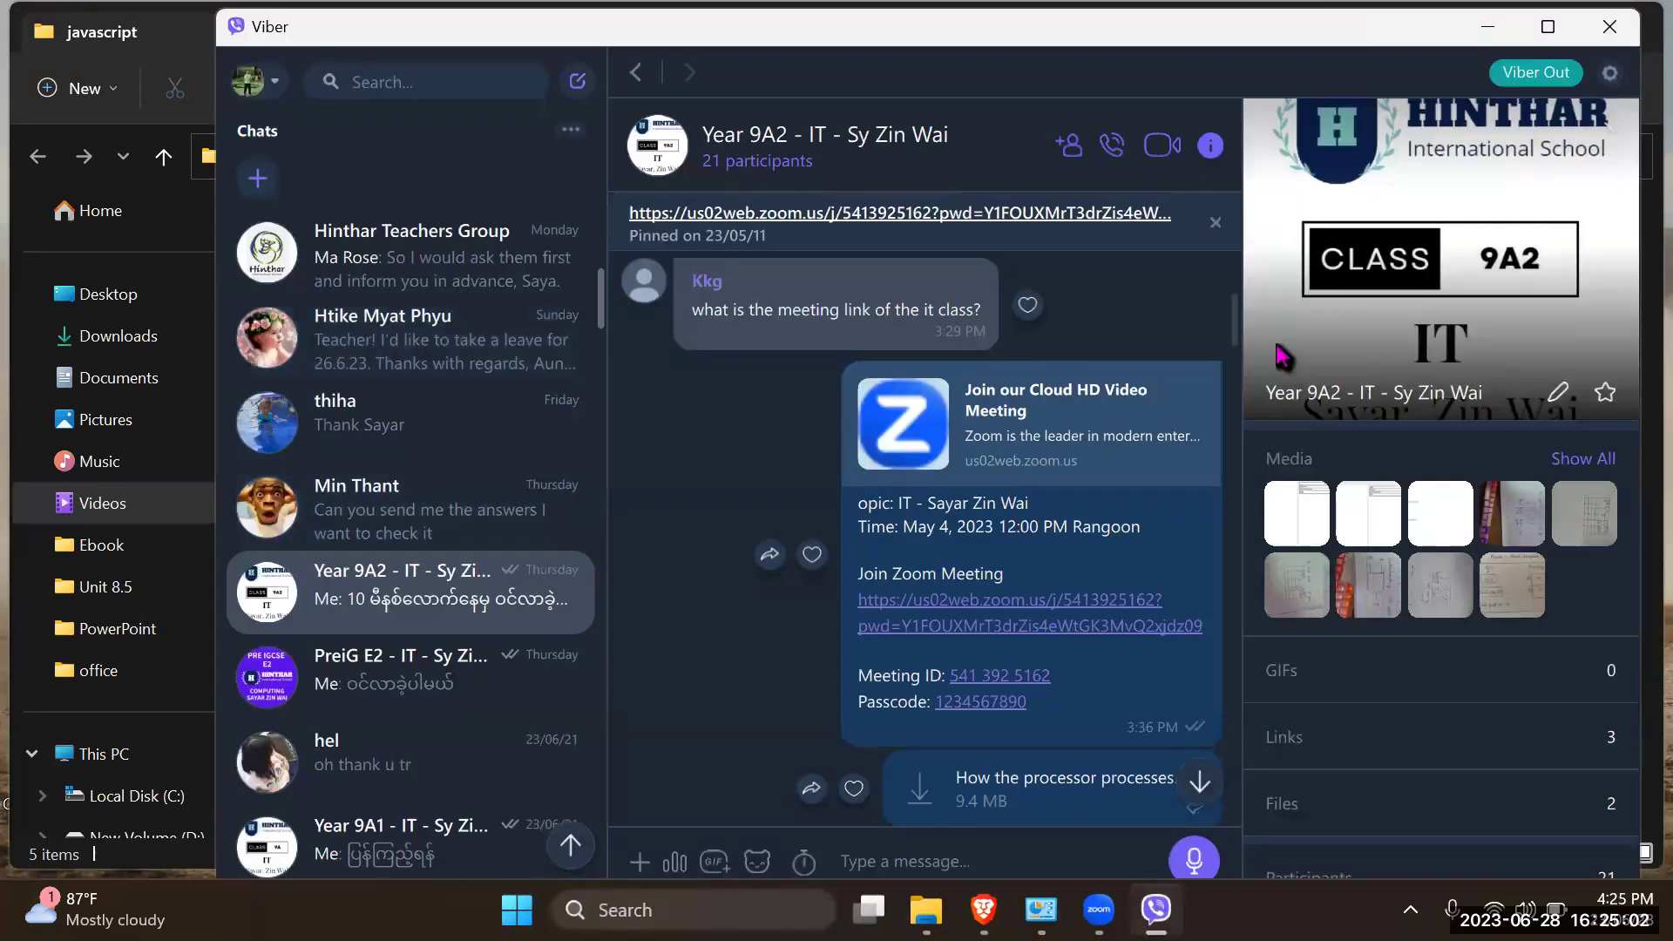
left_click(1556, 30)
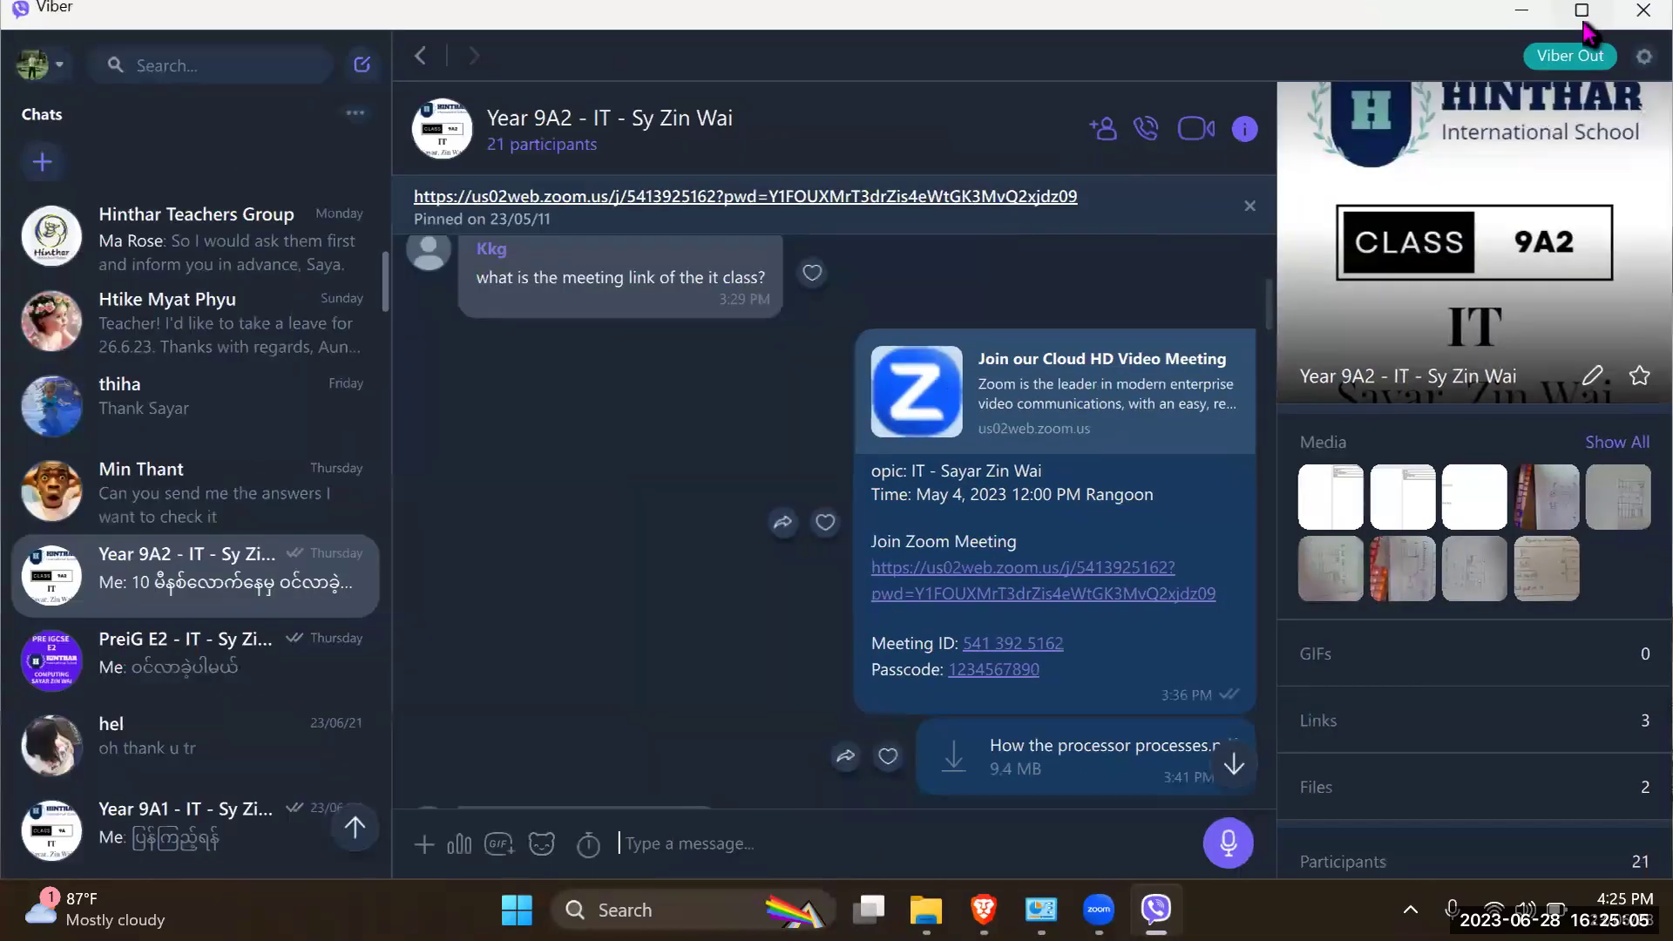
left_click(1581, 17)
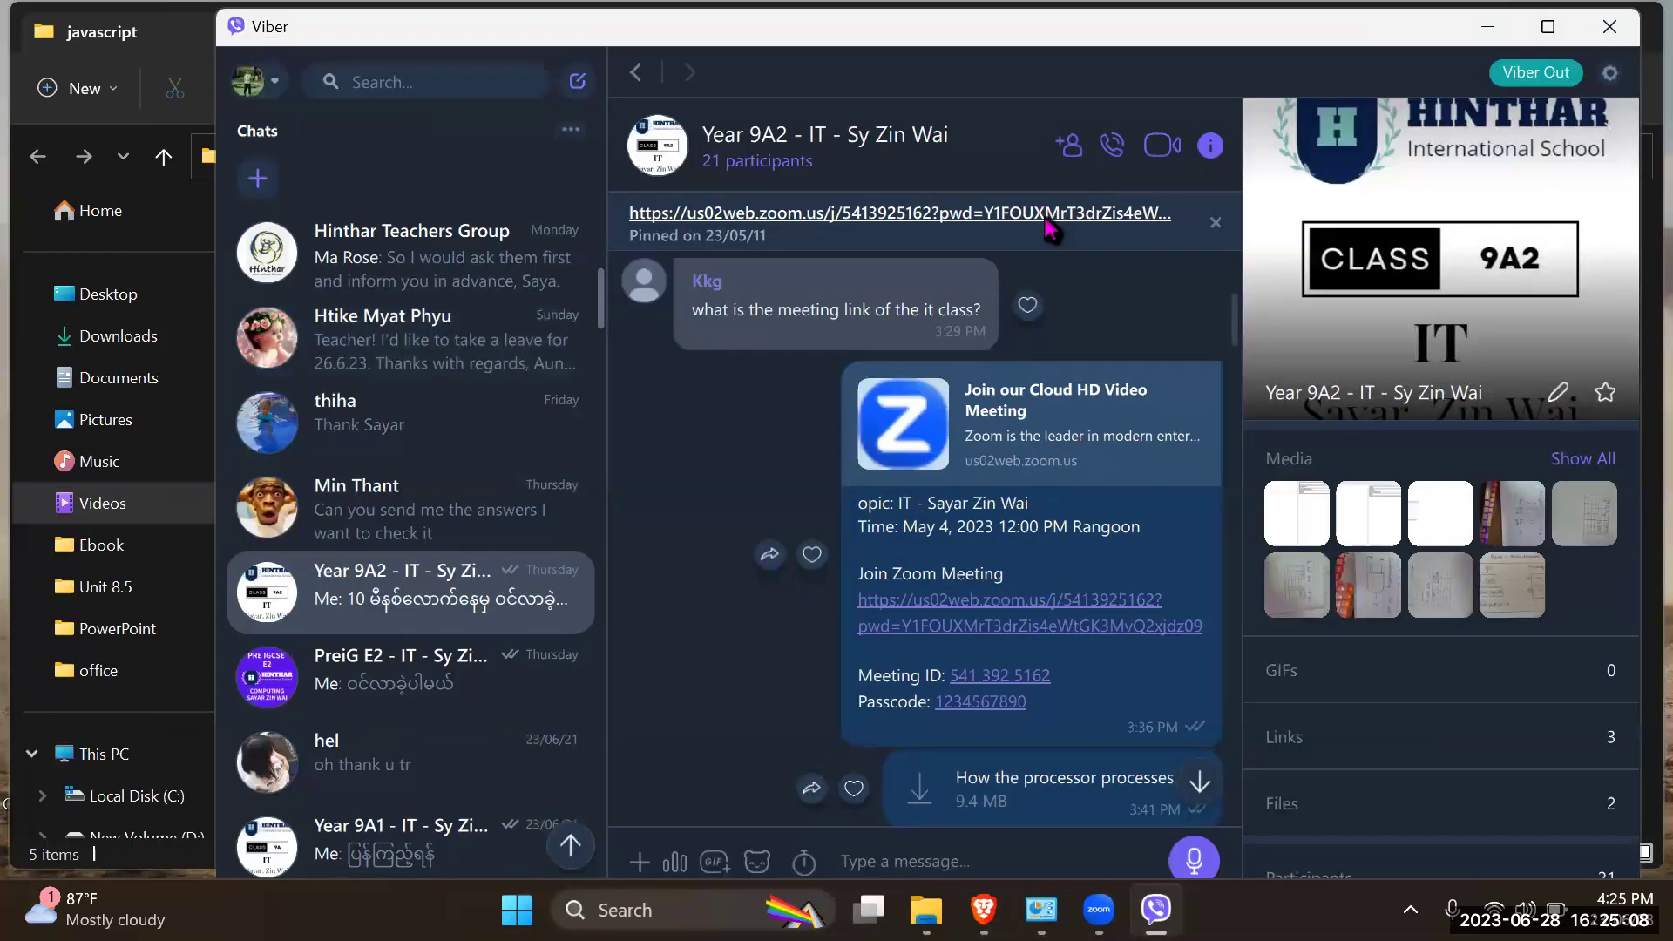
Send Bulboff.png and Bulbon.png from the javascript folder to the Year 9A2 IT group chat in Viber
left_click_drag(784, 26, 1133, 150)
left_click(357, 293)
left_click_drag(1233, 793, 1161, 761)
left_click_drag(357, 251, 1307, 322)
left_click(1570, 20)
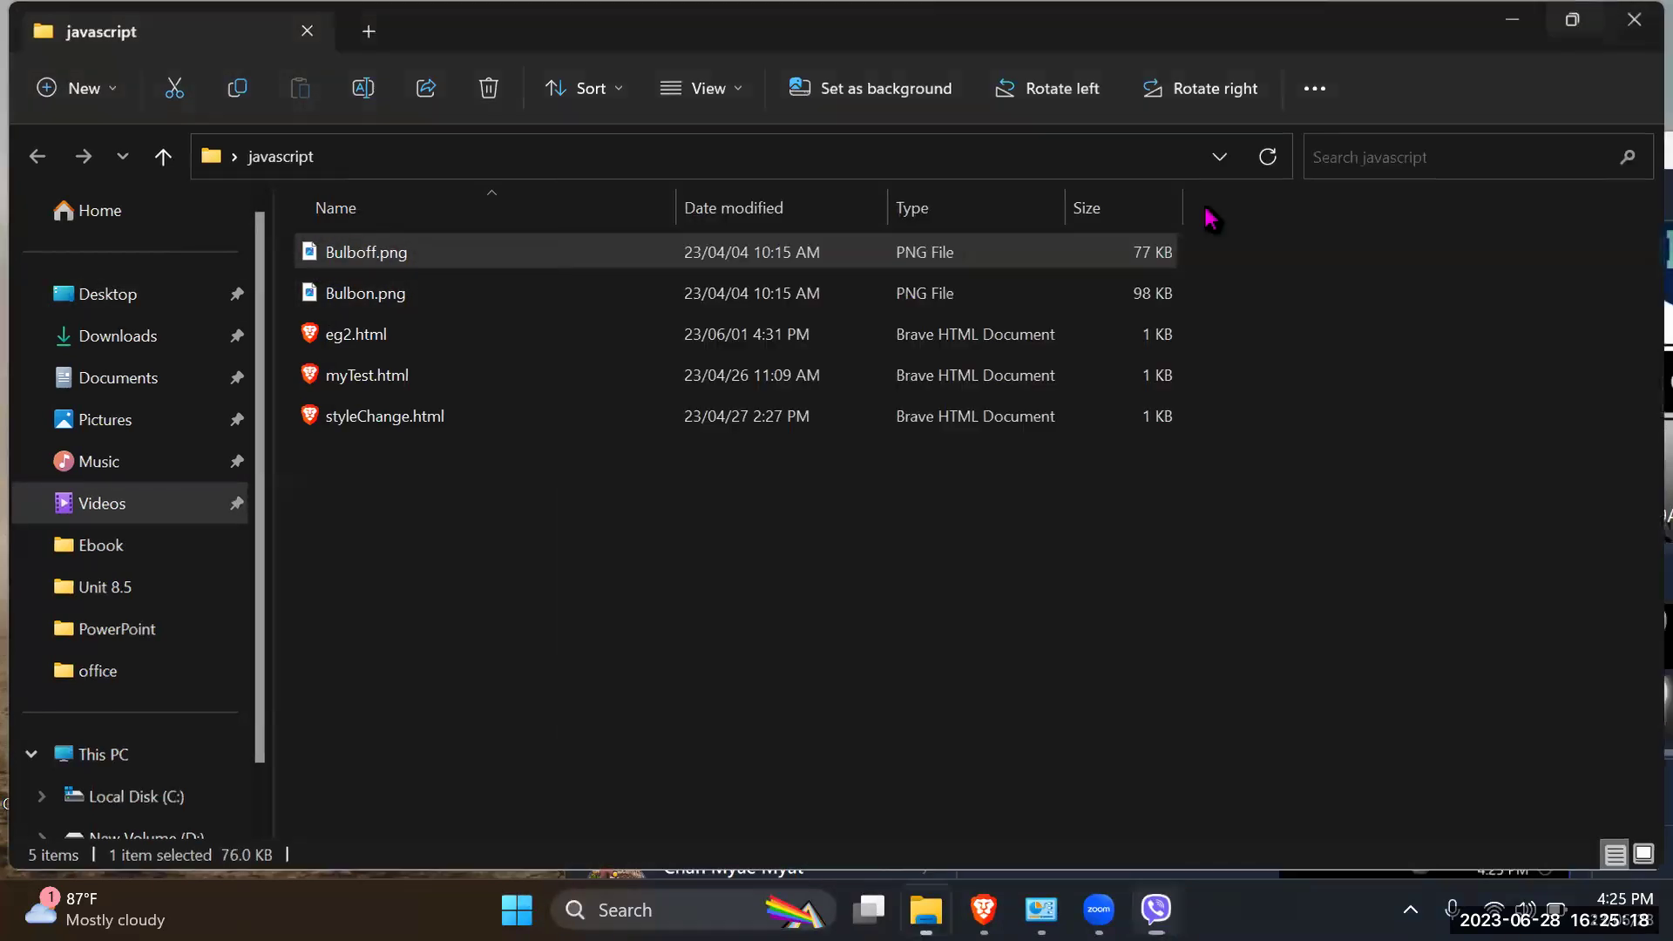
left_click(1156, 909)
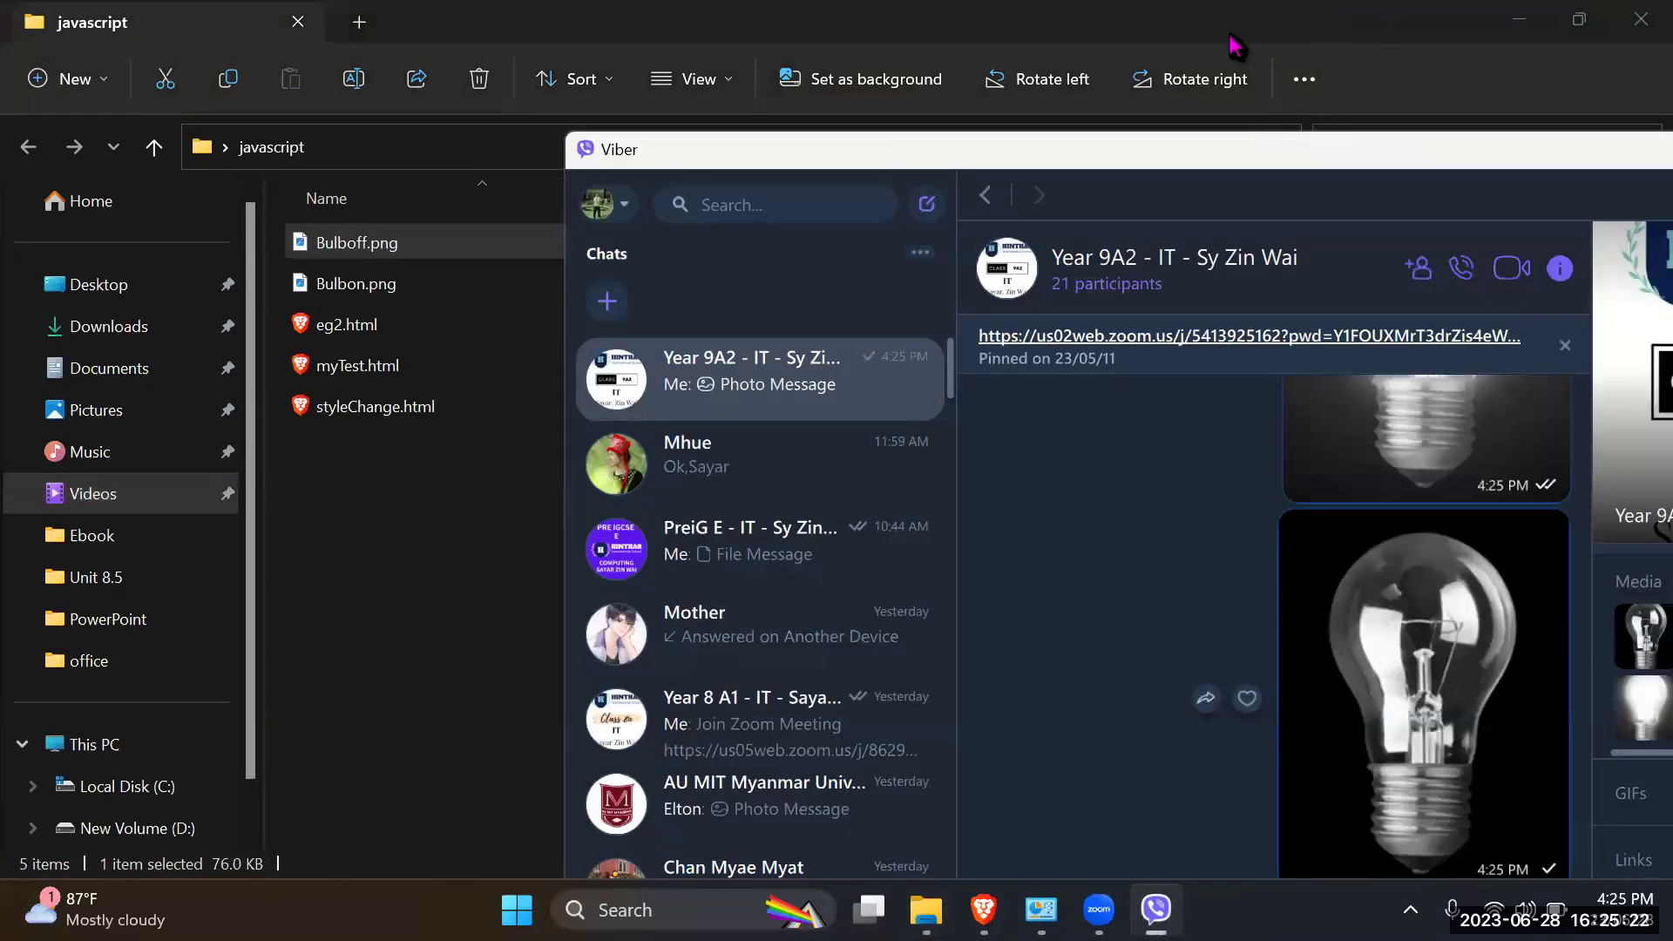
key("super+Up")
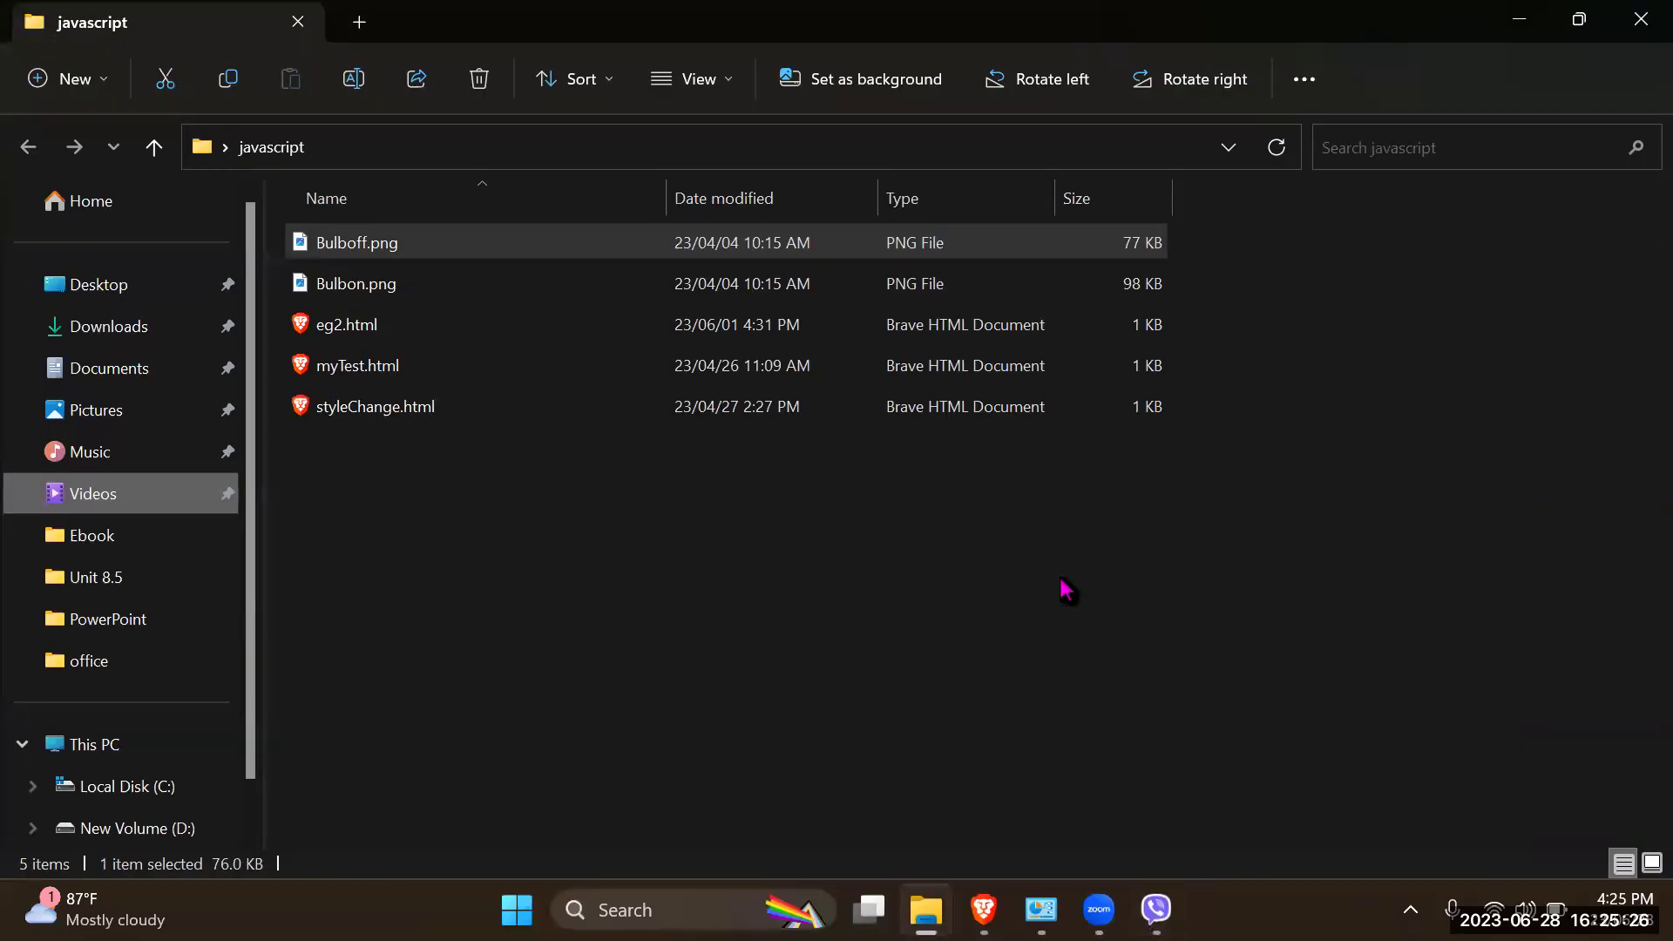
Search the installed apps for Telegram and launch it
key("super")
type("te")
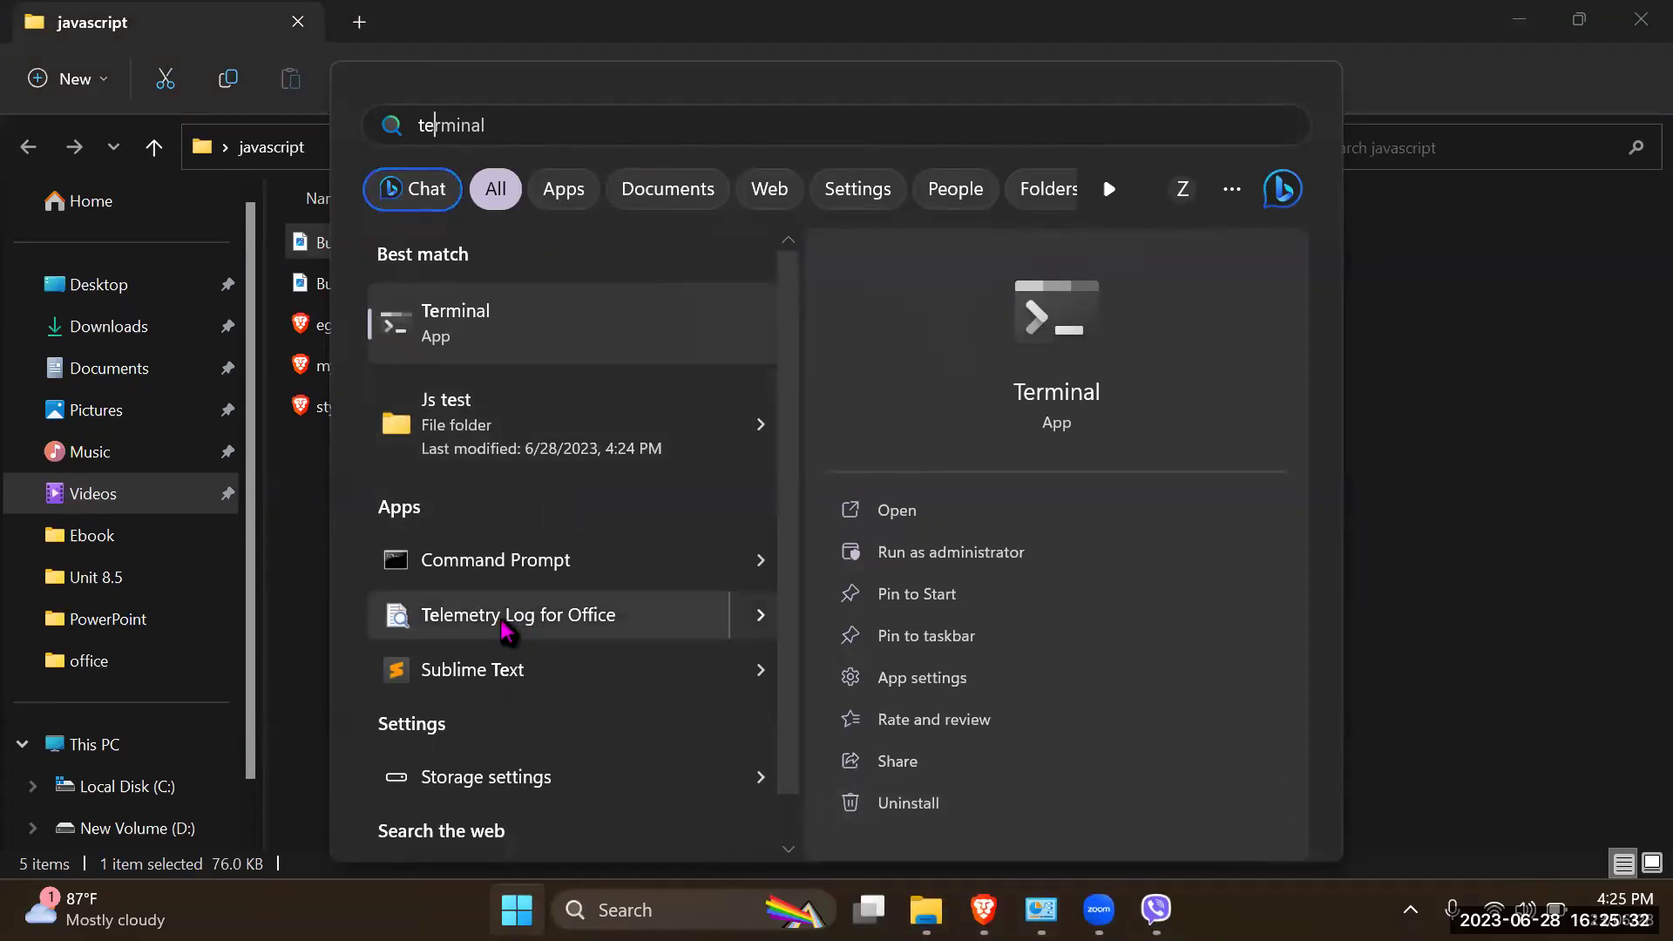
type("le")
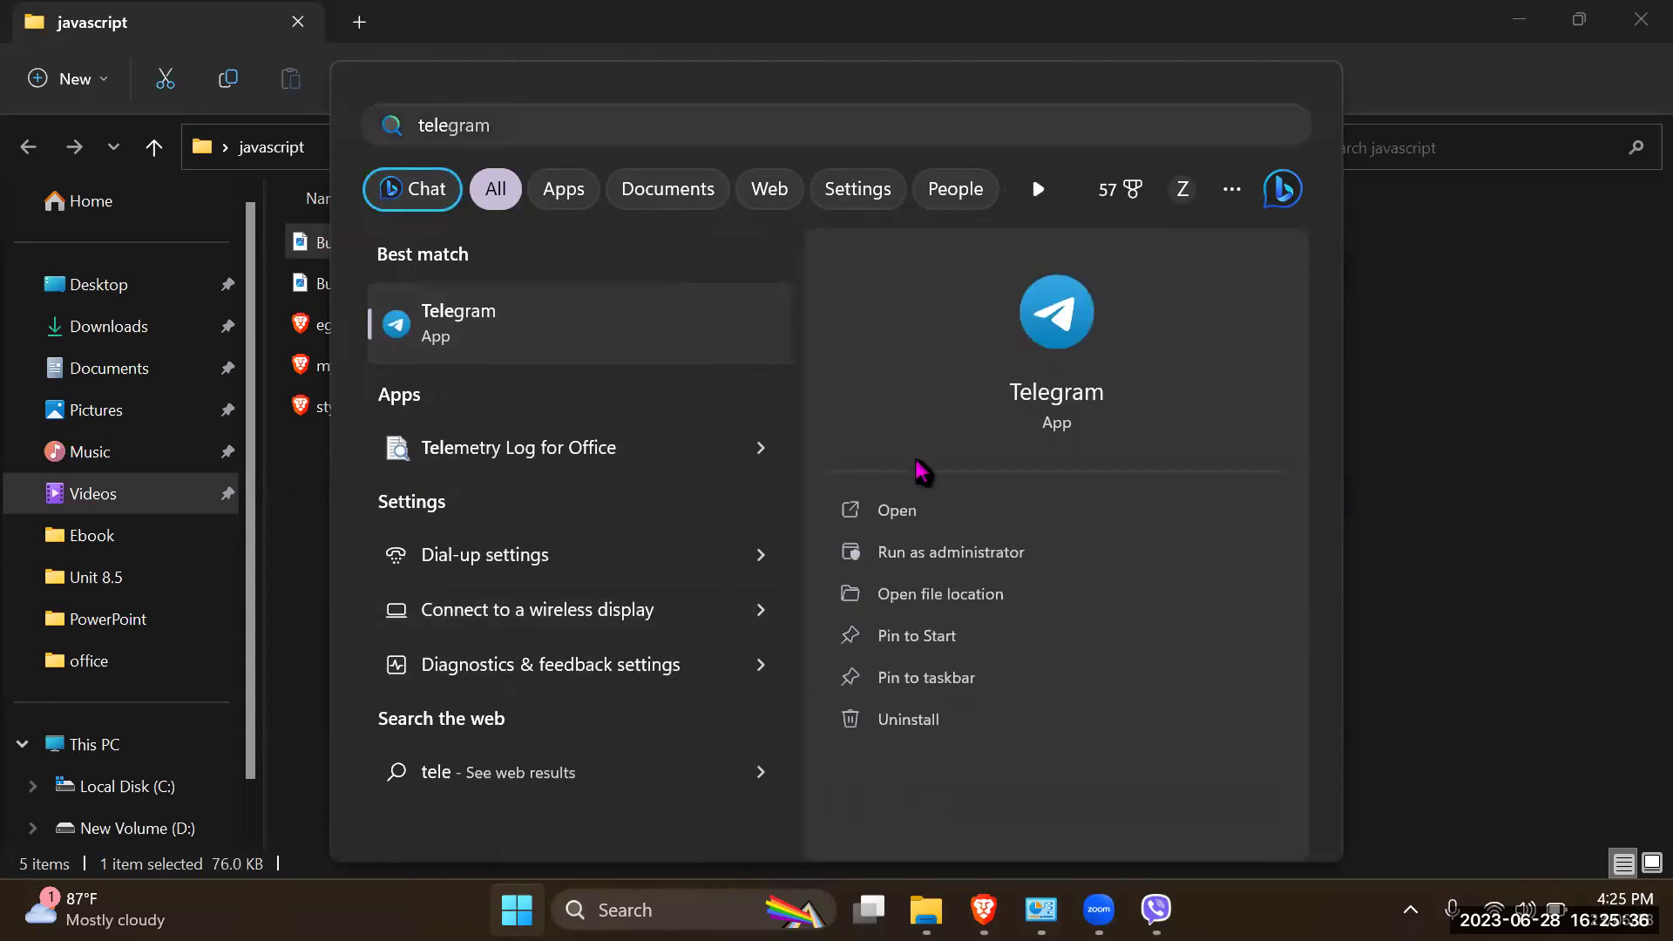
left_click(901, 512)
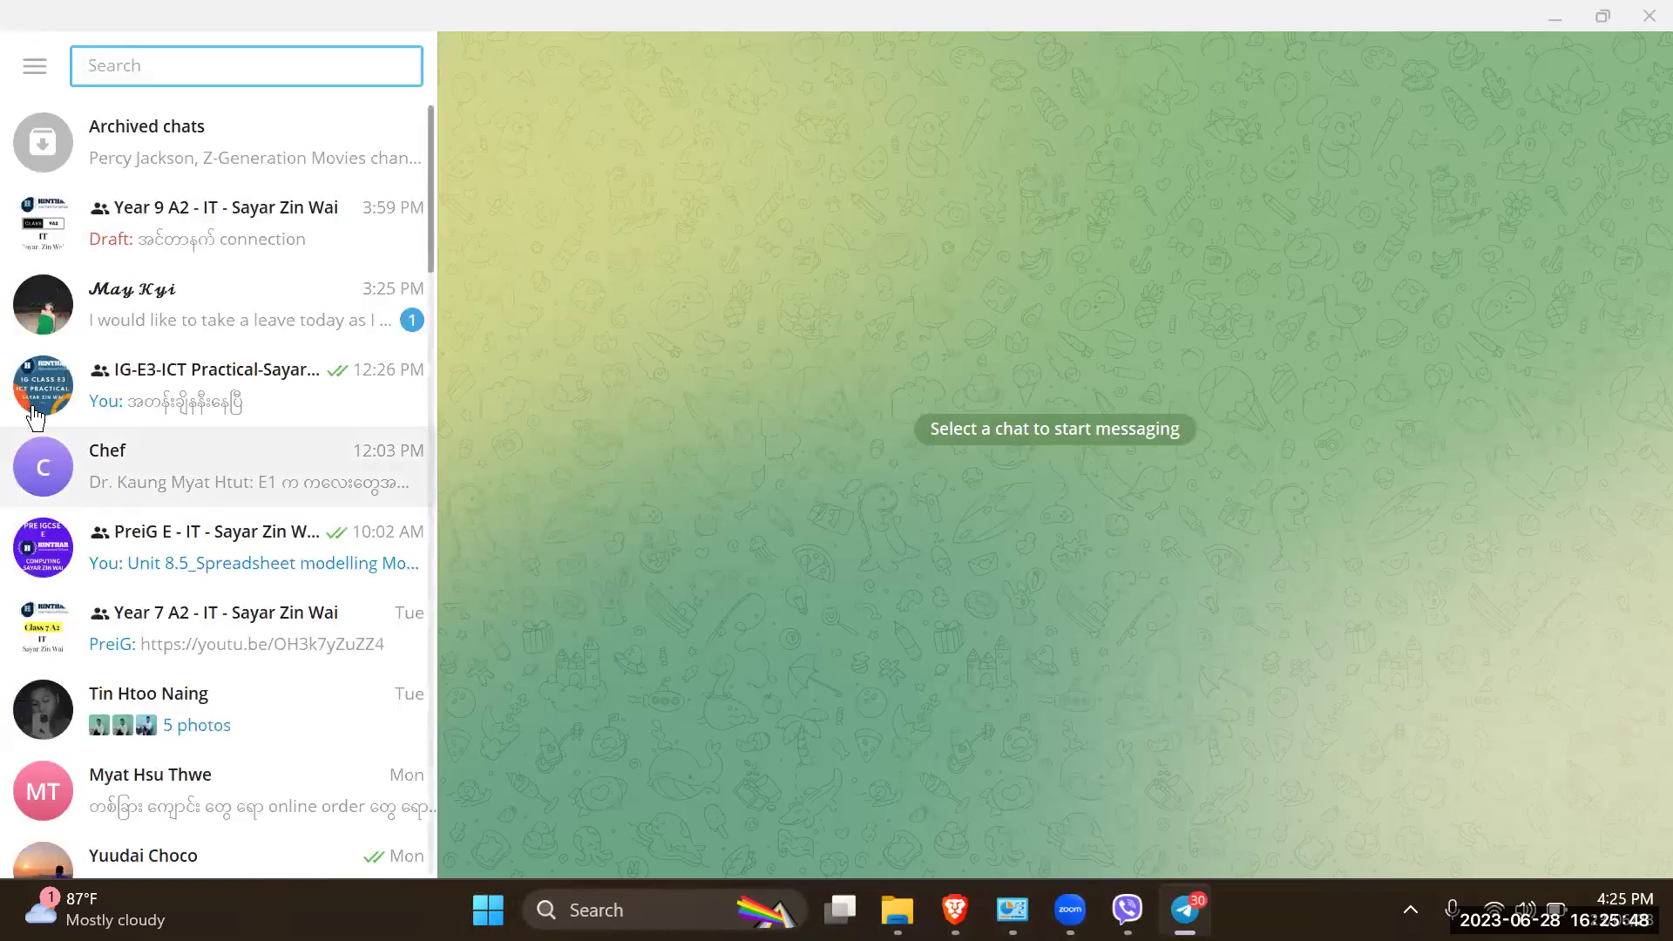
Open the Year 9 A2 IT group chat in Telegram and clear the unsent draft message
left_click(169, 244)
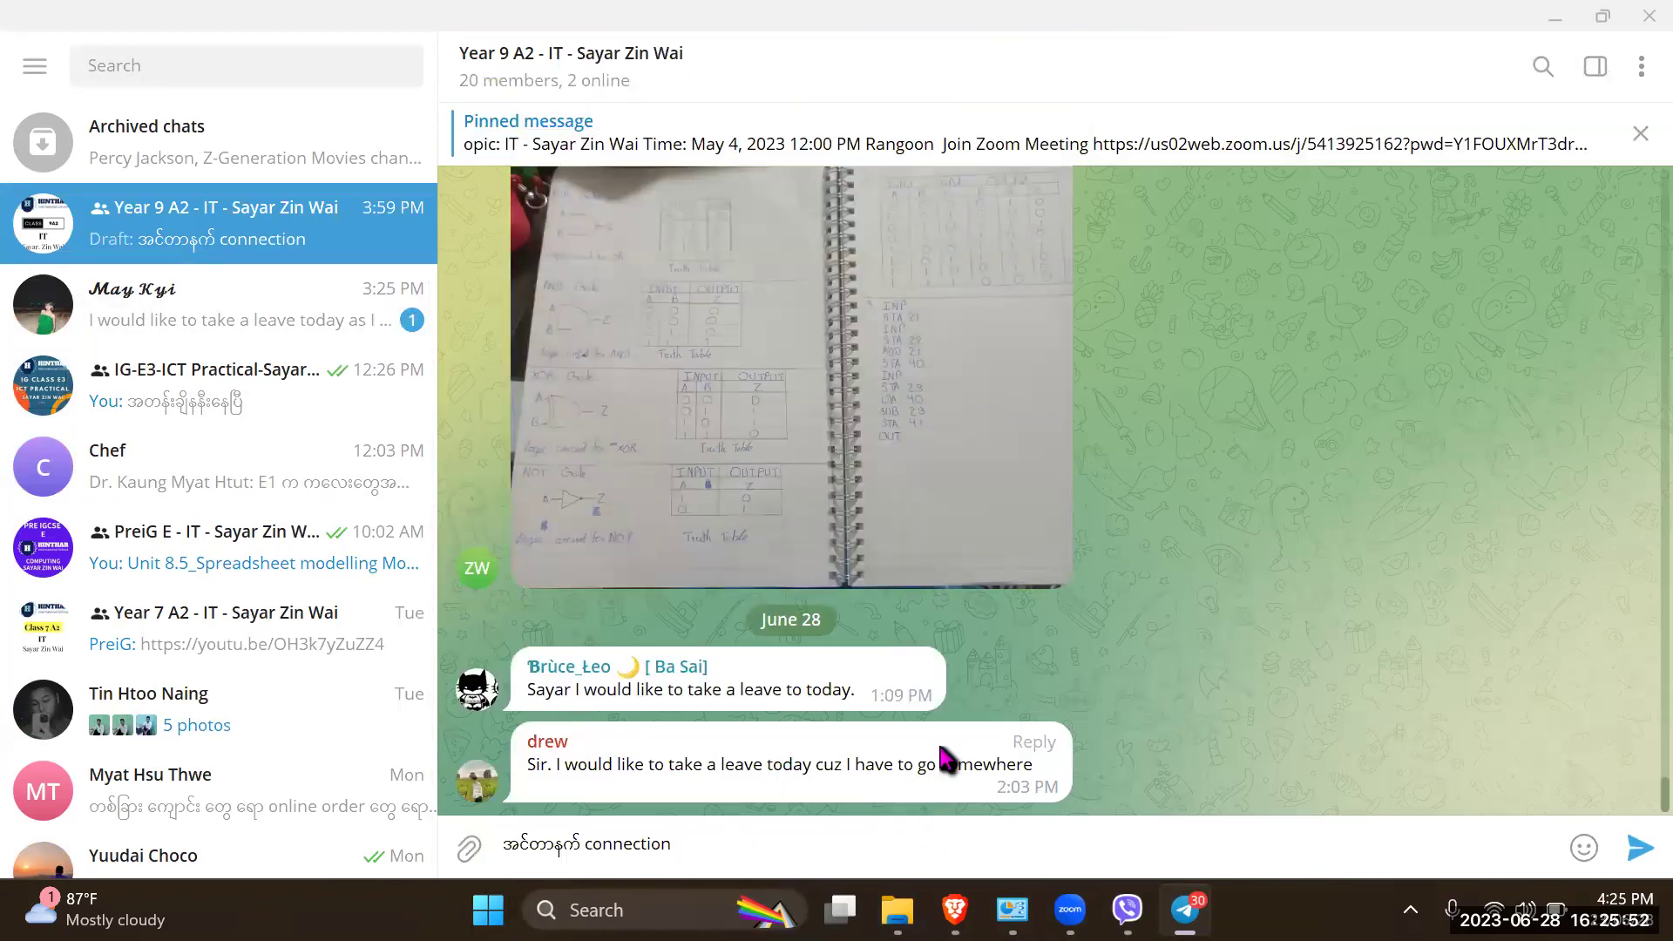
key("BackSpace")
key("BackSpace")
key("BackSpace")
key("BackSpace")
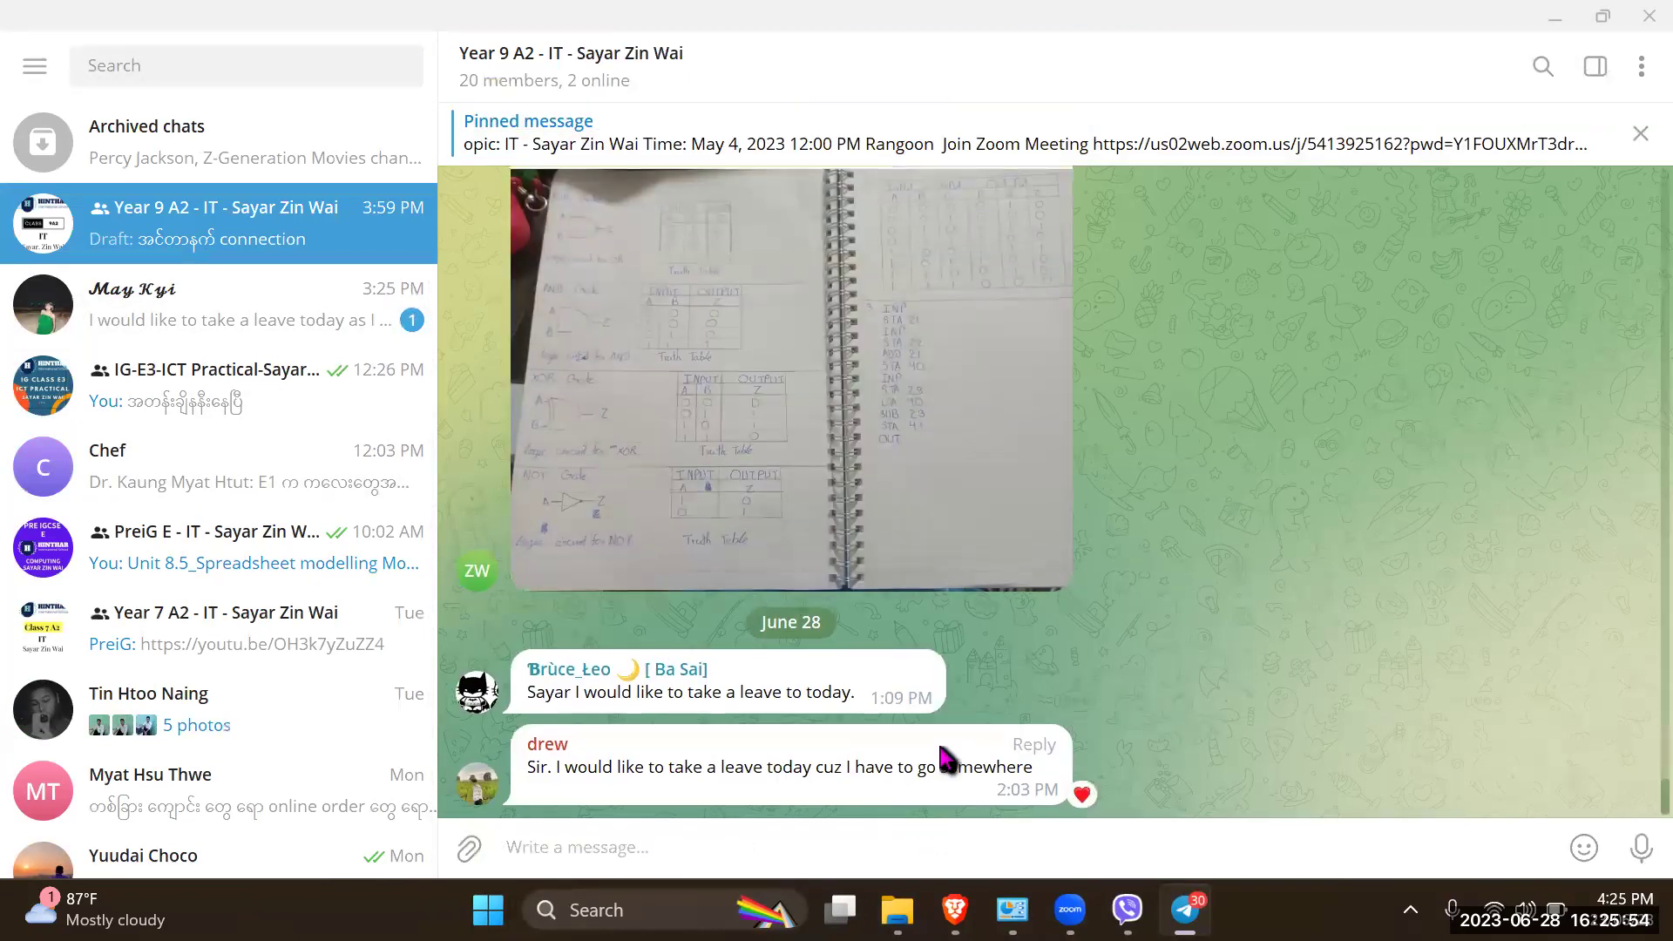
Return to the javascript folder in File Explorer and snap its window to the upper-right quarter of the screen
left_click(898, 909)
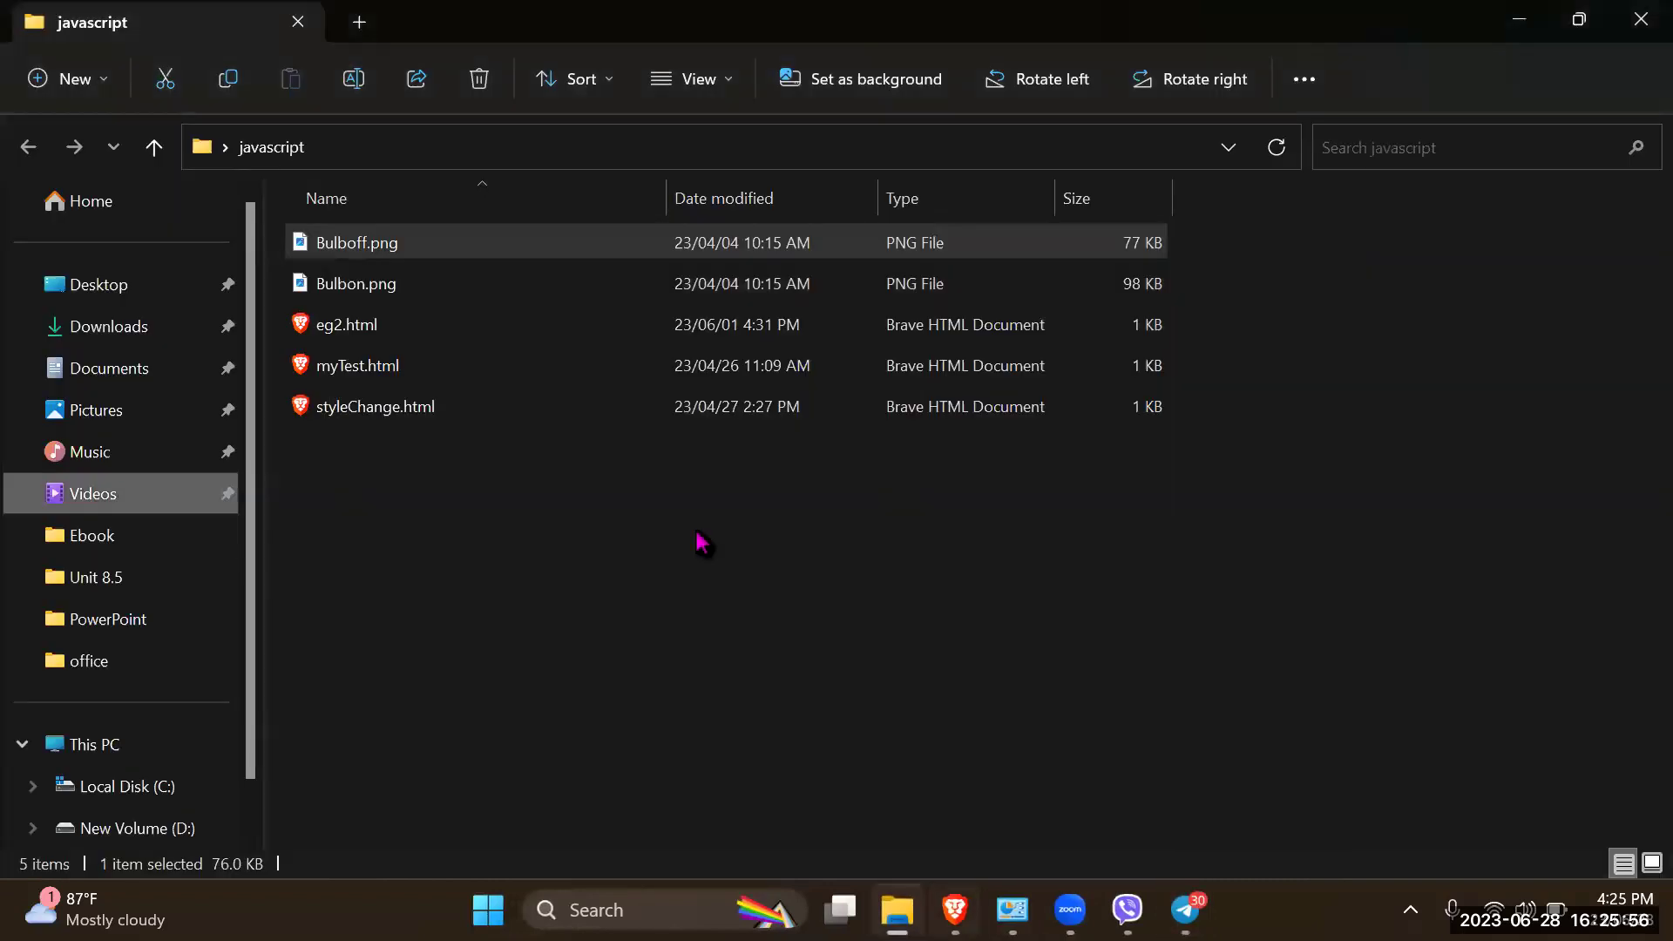
left_click(1578, 19)
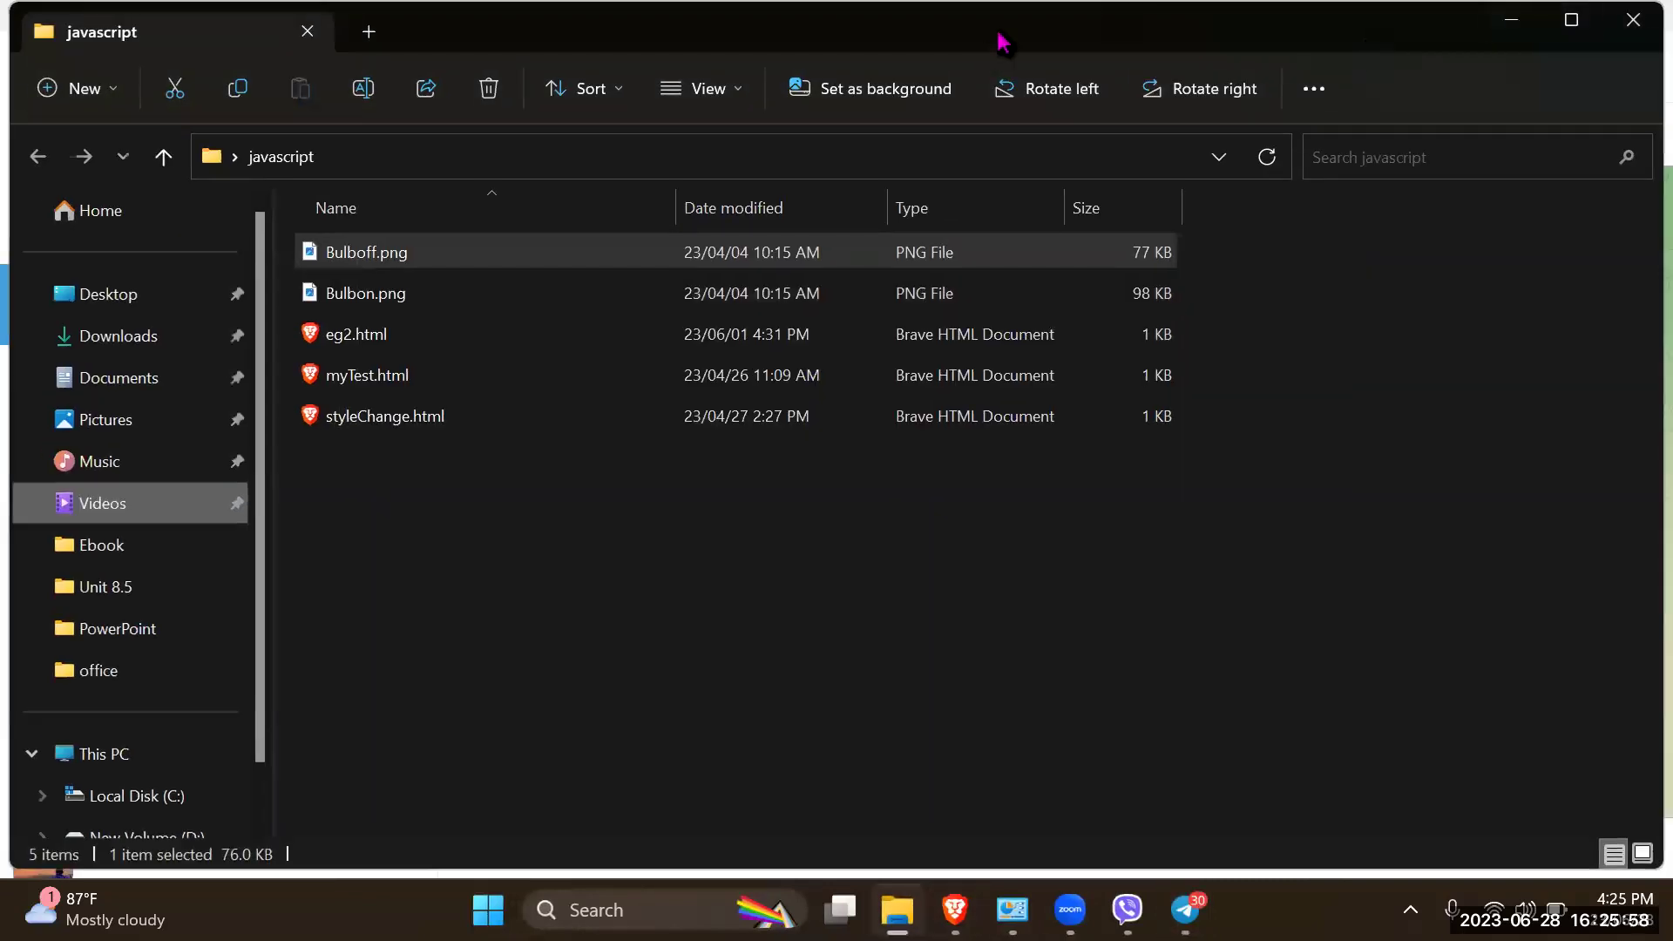
key("super+Right")
key("super+Up")
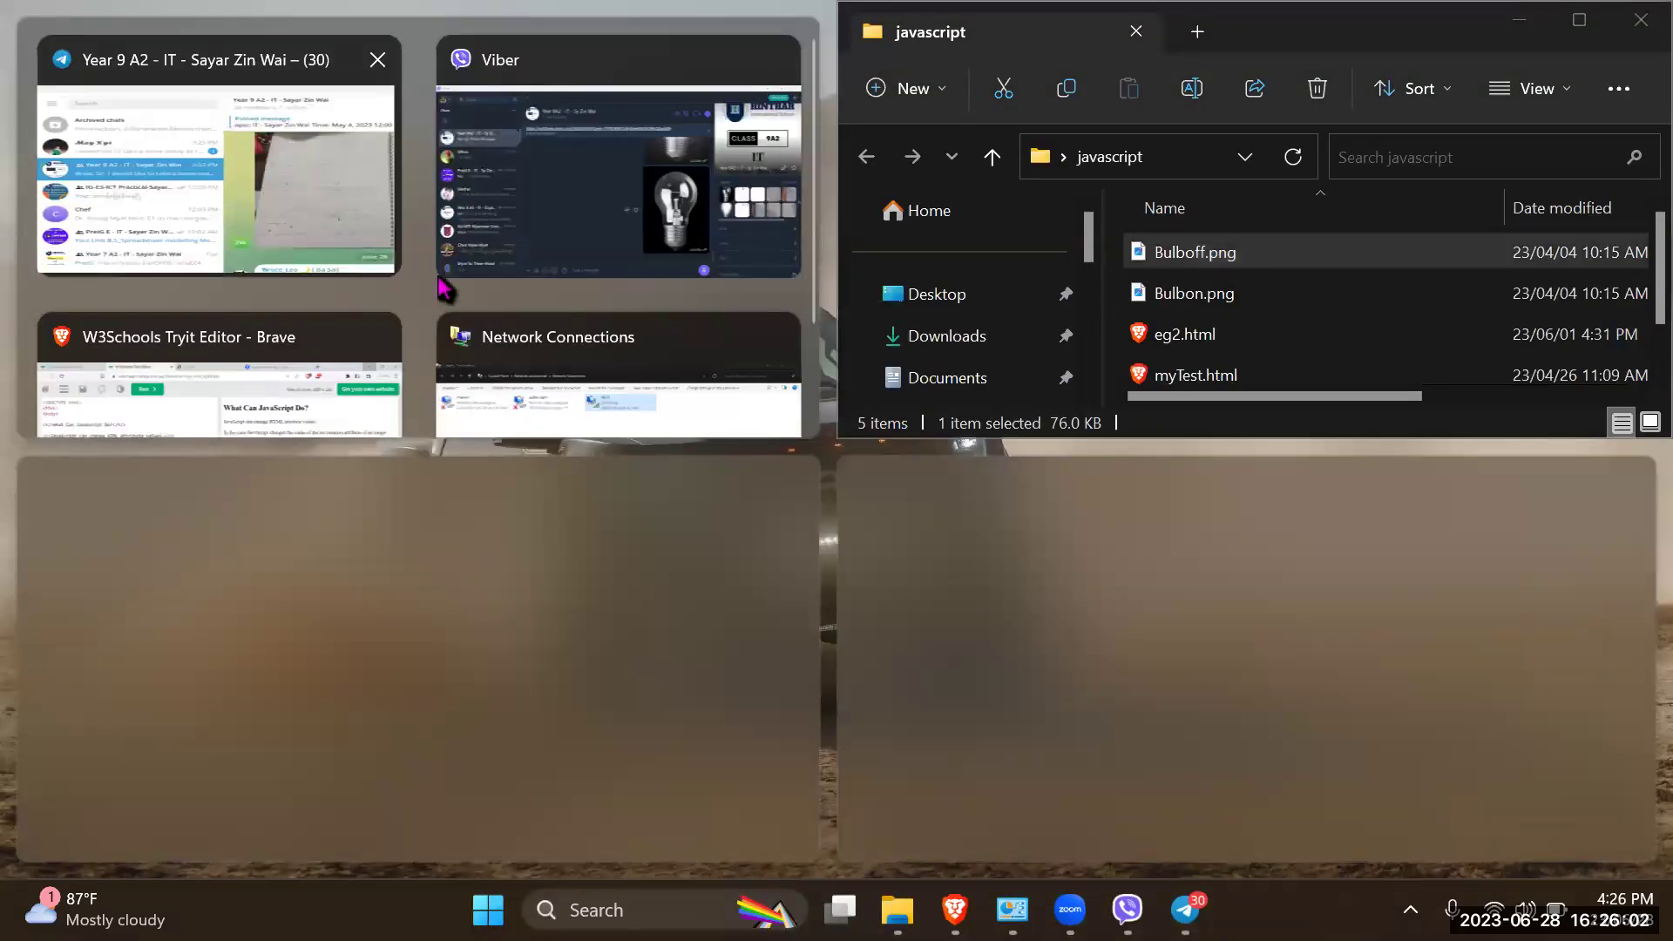
Place Telegram beside the javascript folder, stretch the folder window to full height, and send Bulboff.png to the Year 9 A2 IT group chat
key("Return")
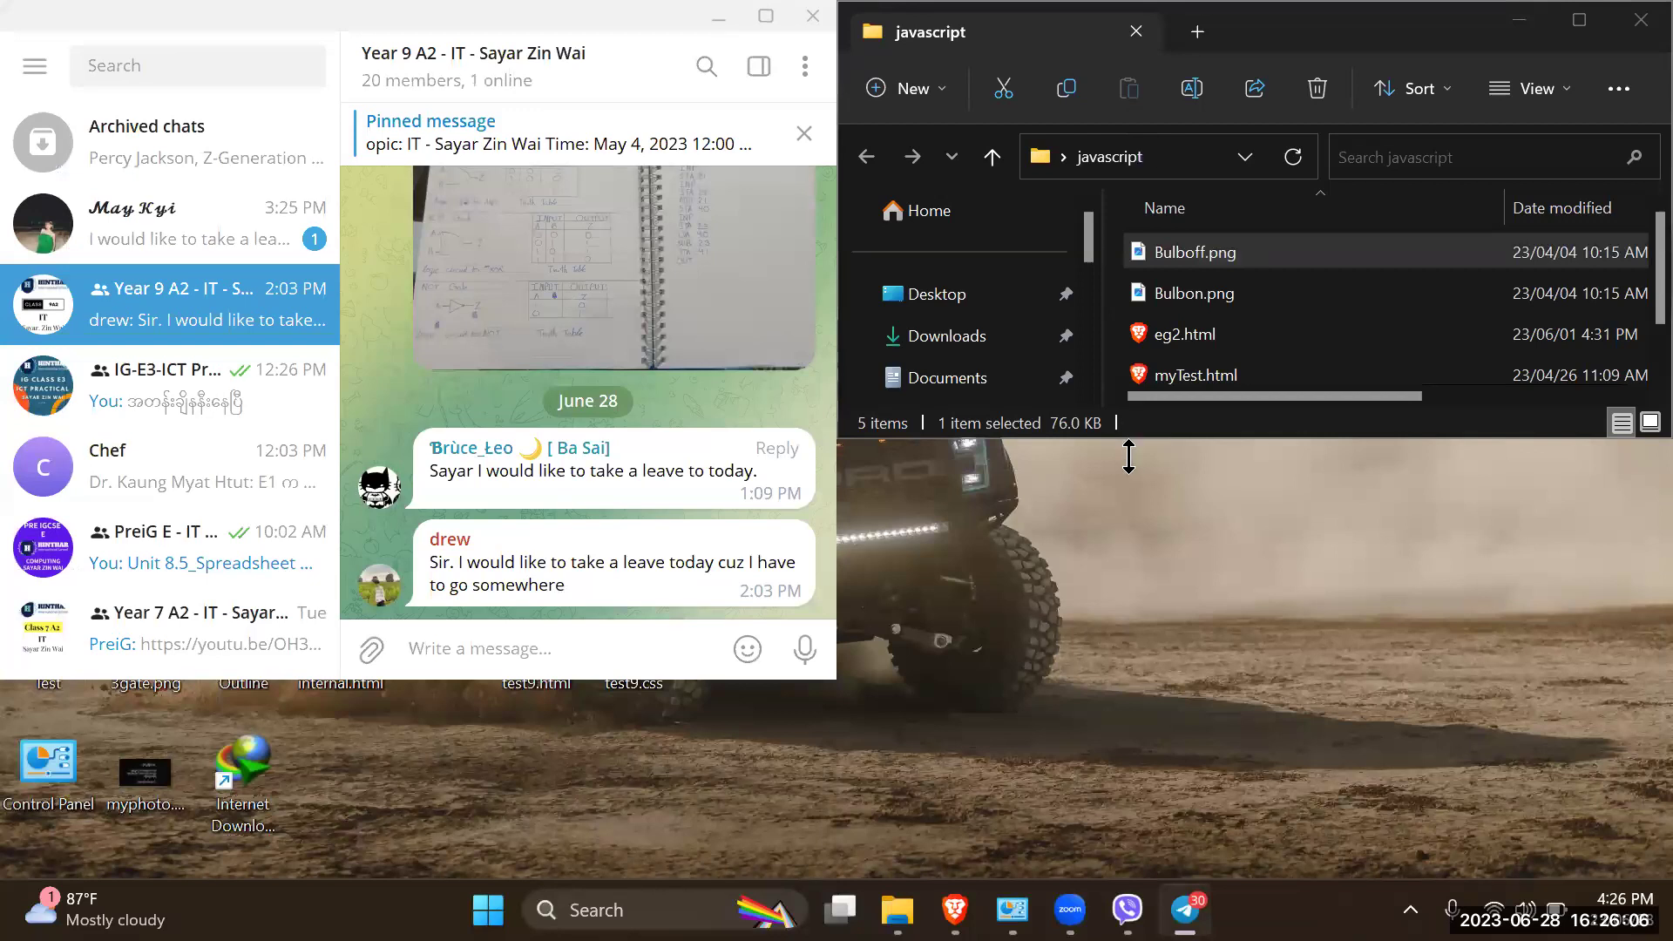
double_click(1172, 436)
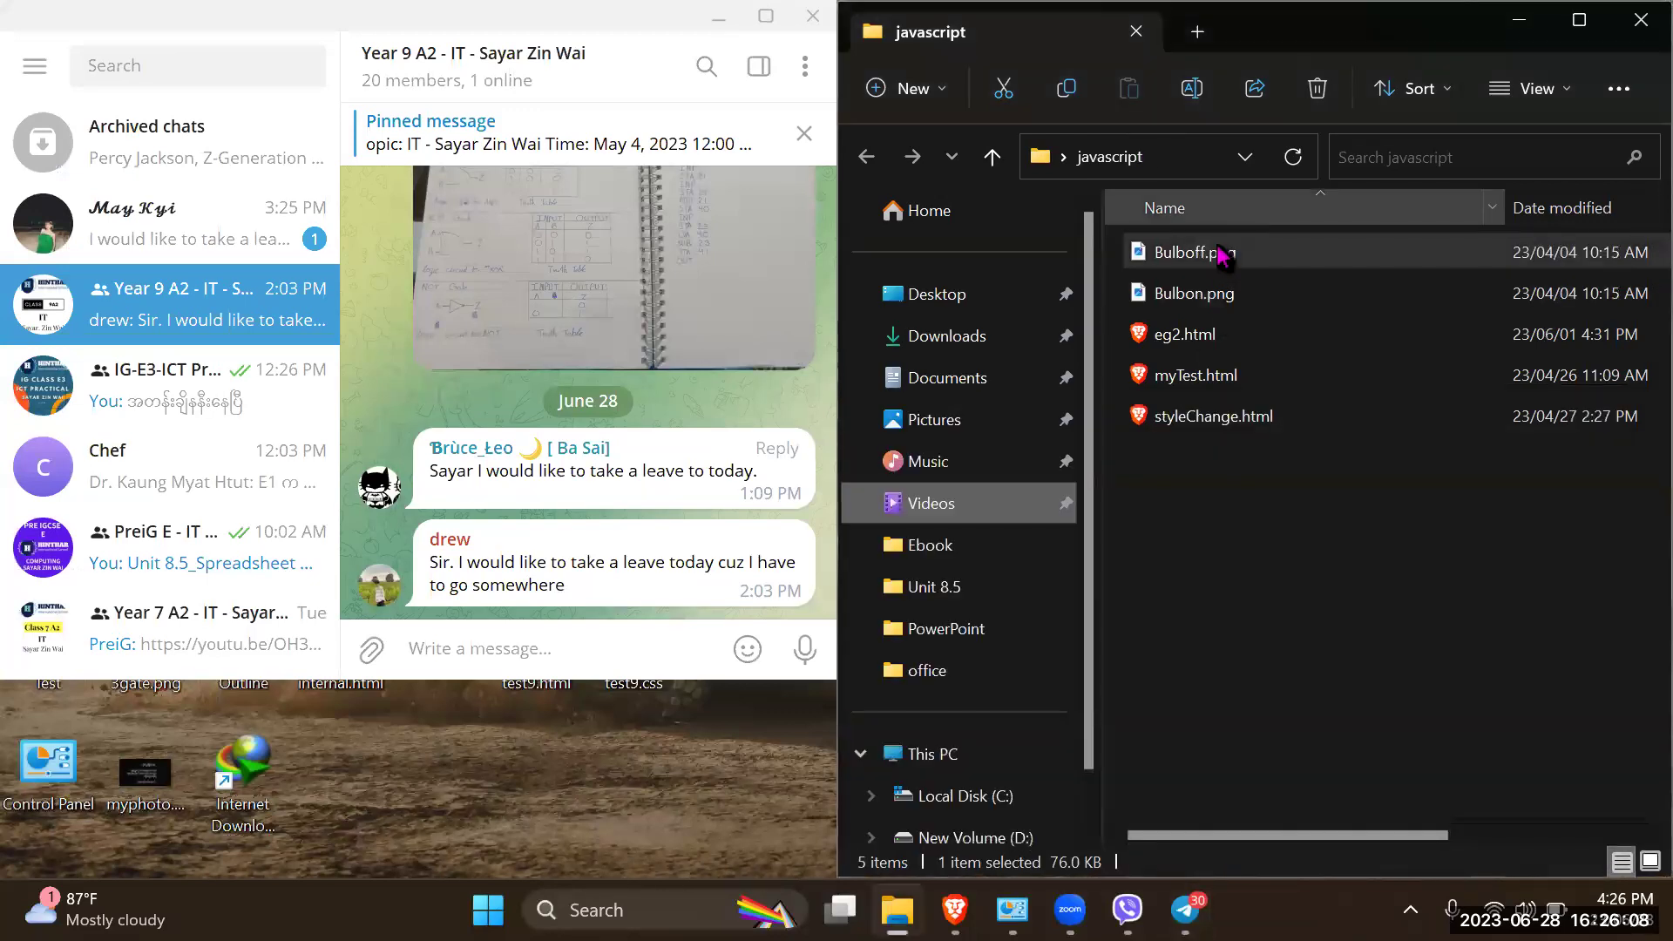
left_click_drag(1197, 259, 601, 566)
left_click(591, 633)
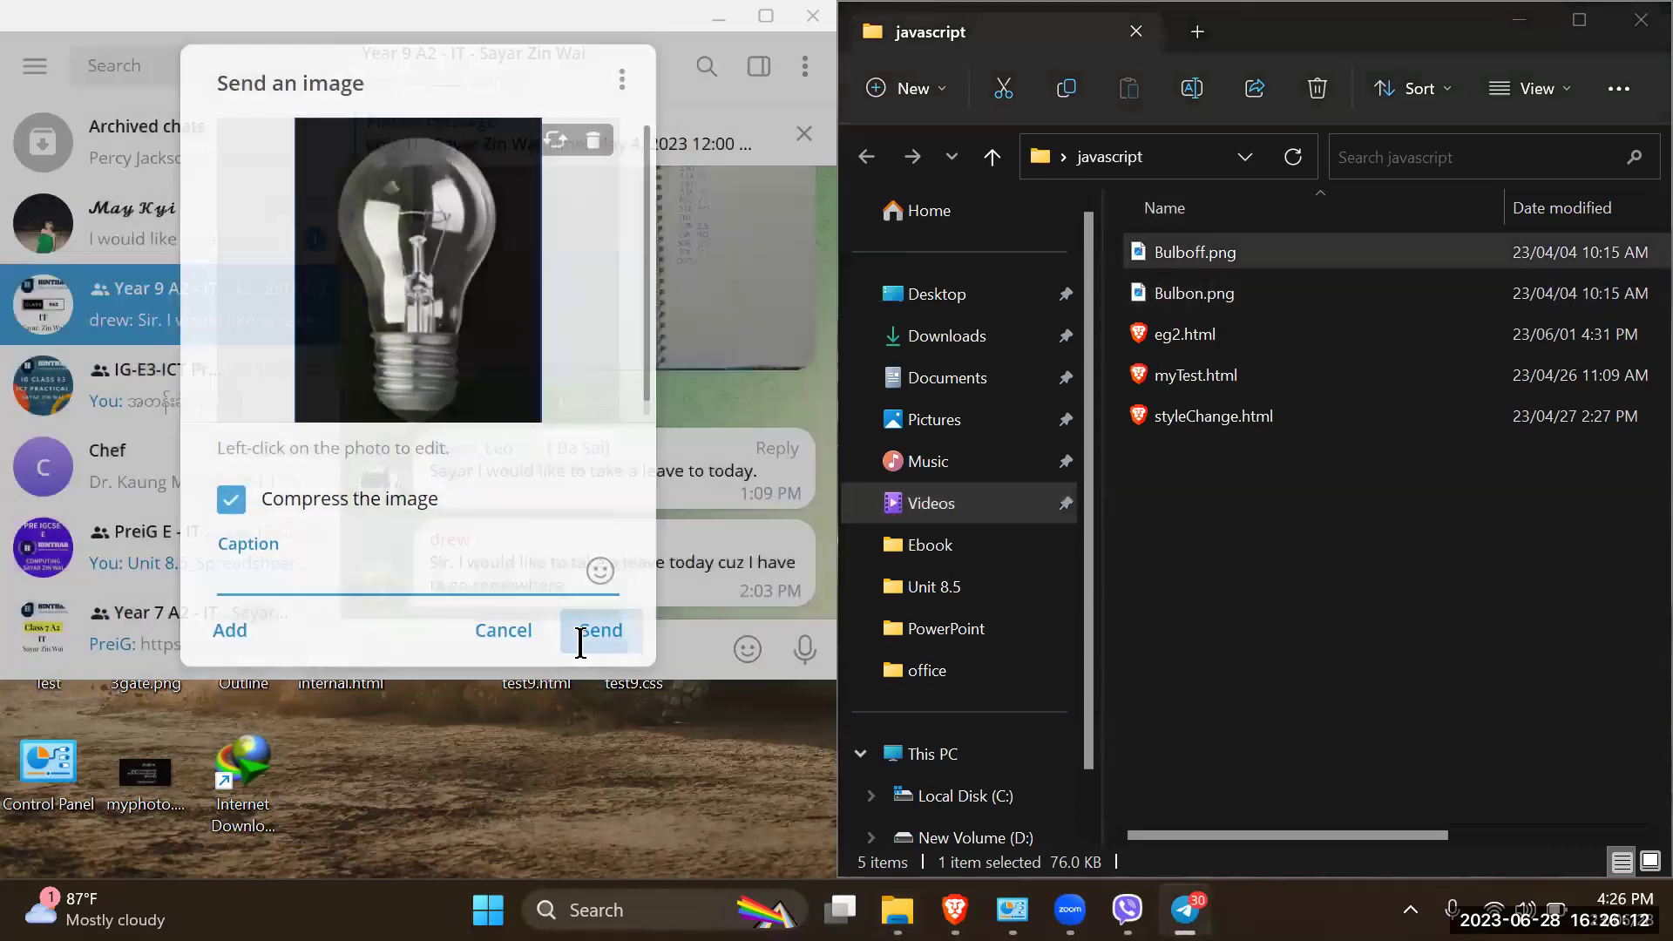
Send Bulbon.png to the Year 9 A2 IT group in Telegram, minimize the javascript folder window and close Telegram
left_click_drag(1181, 309, 589, 538)
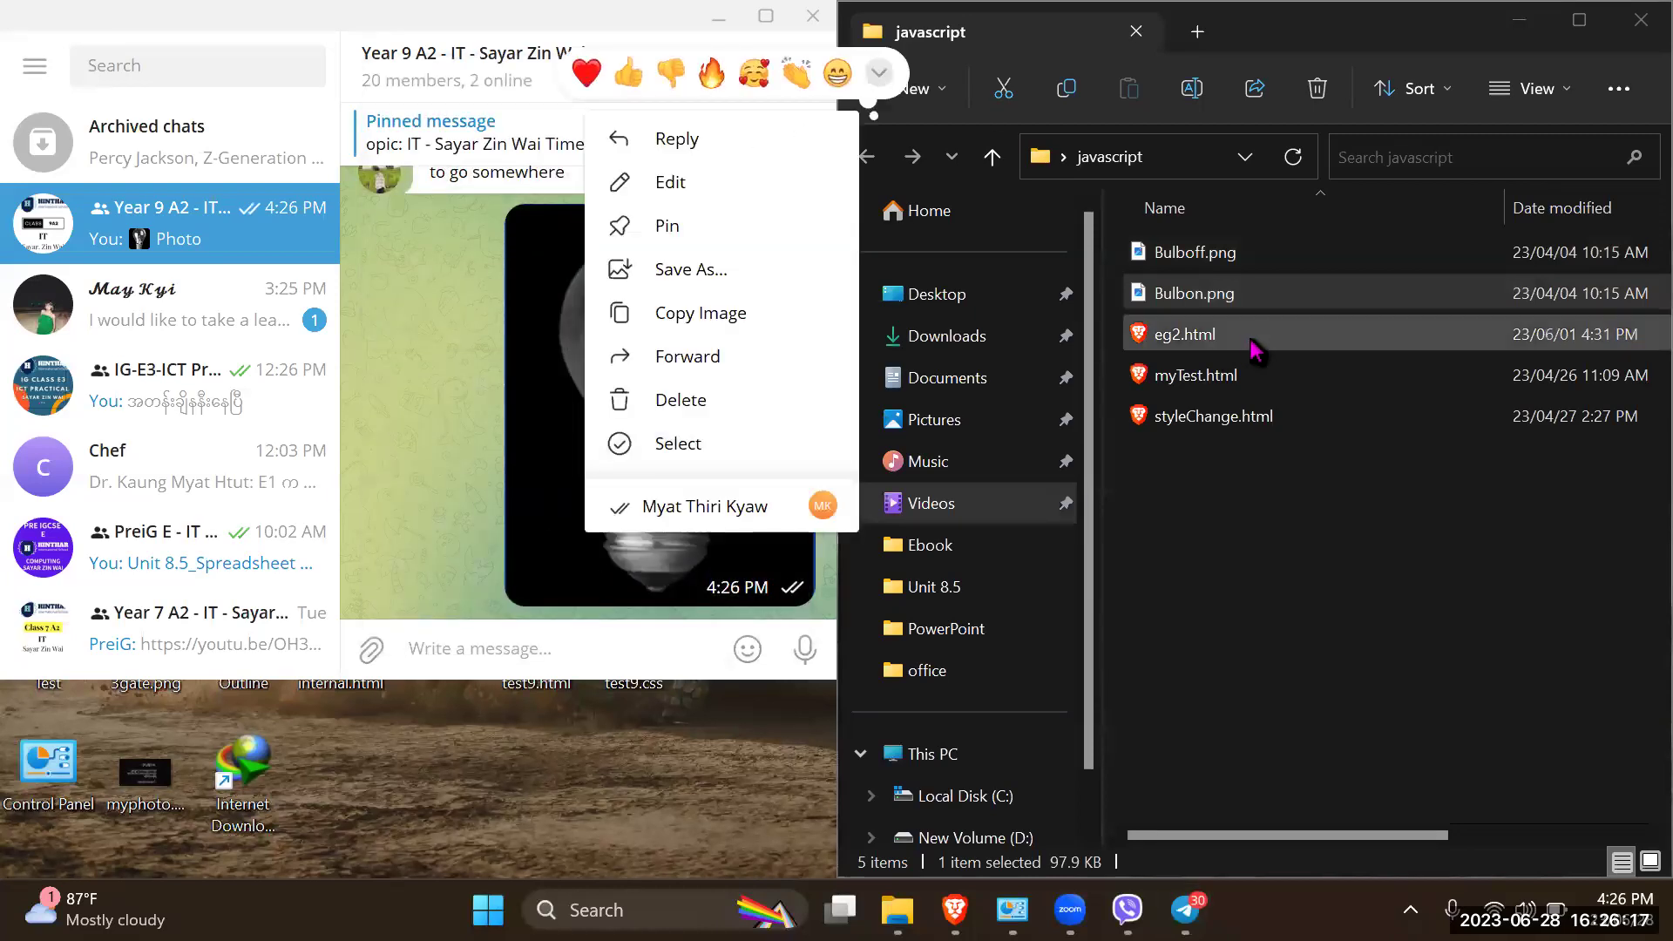
left_click(1222, 523)
left_click_drag(1140, 307, 625, 626)
left_click(625, 627)
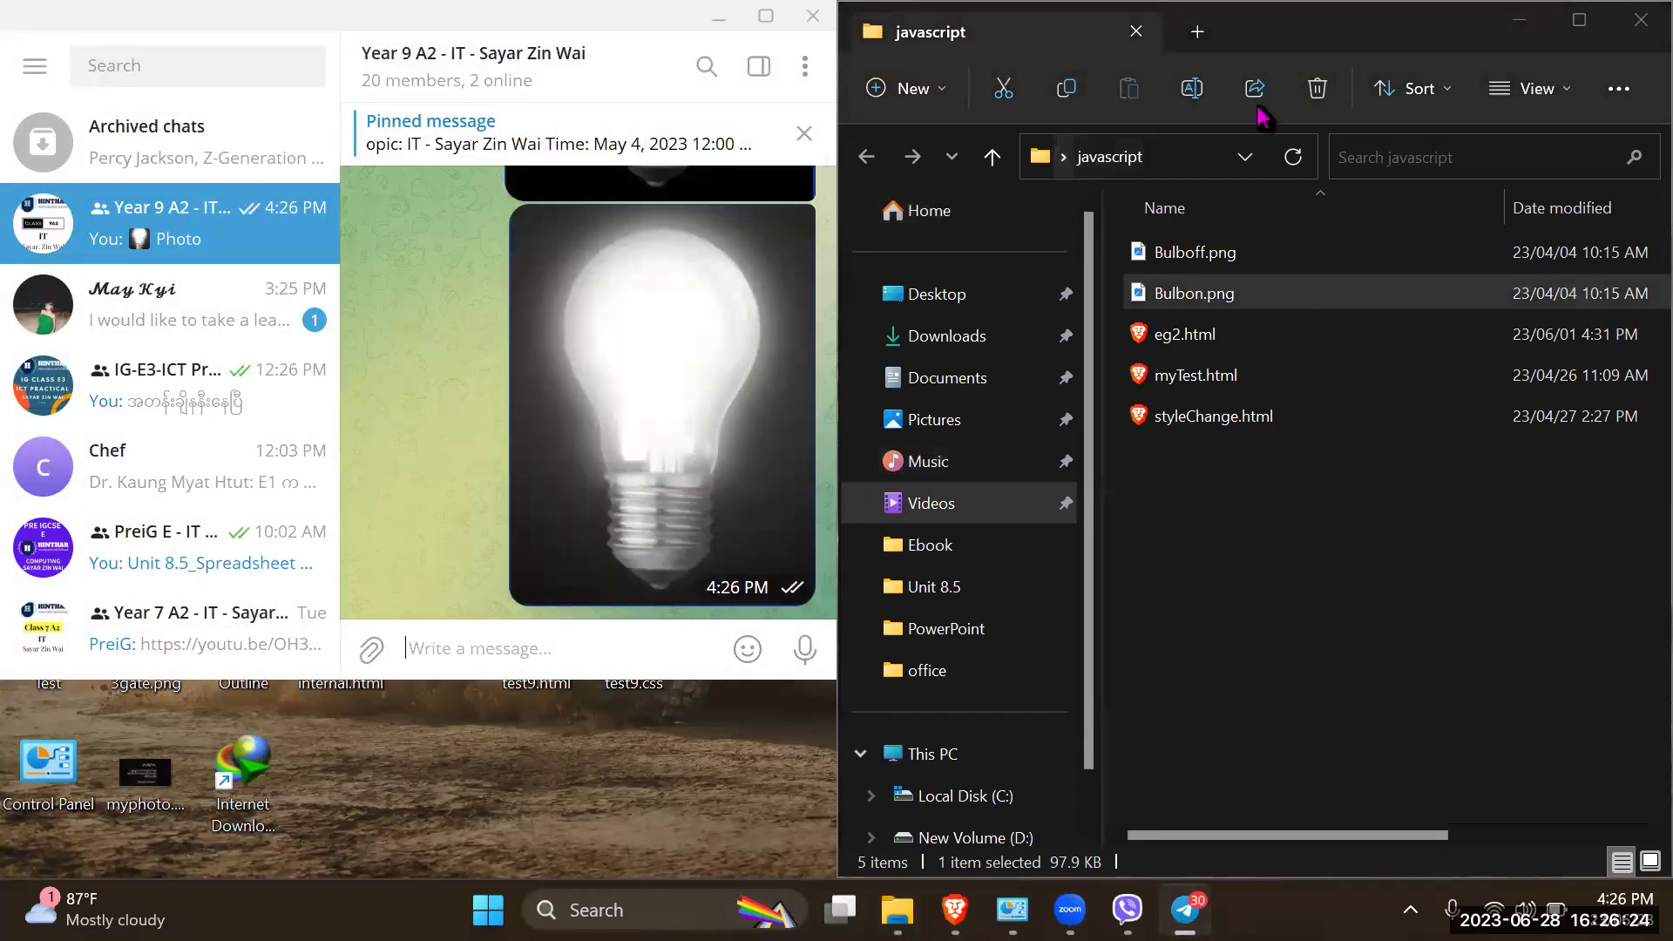
left_click(1525, 22)
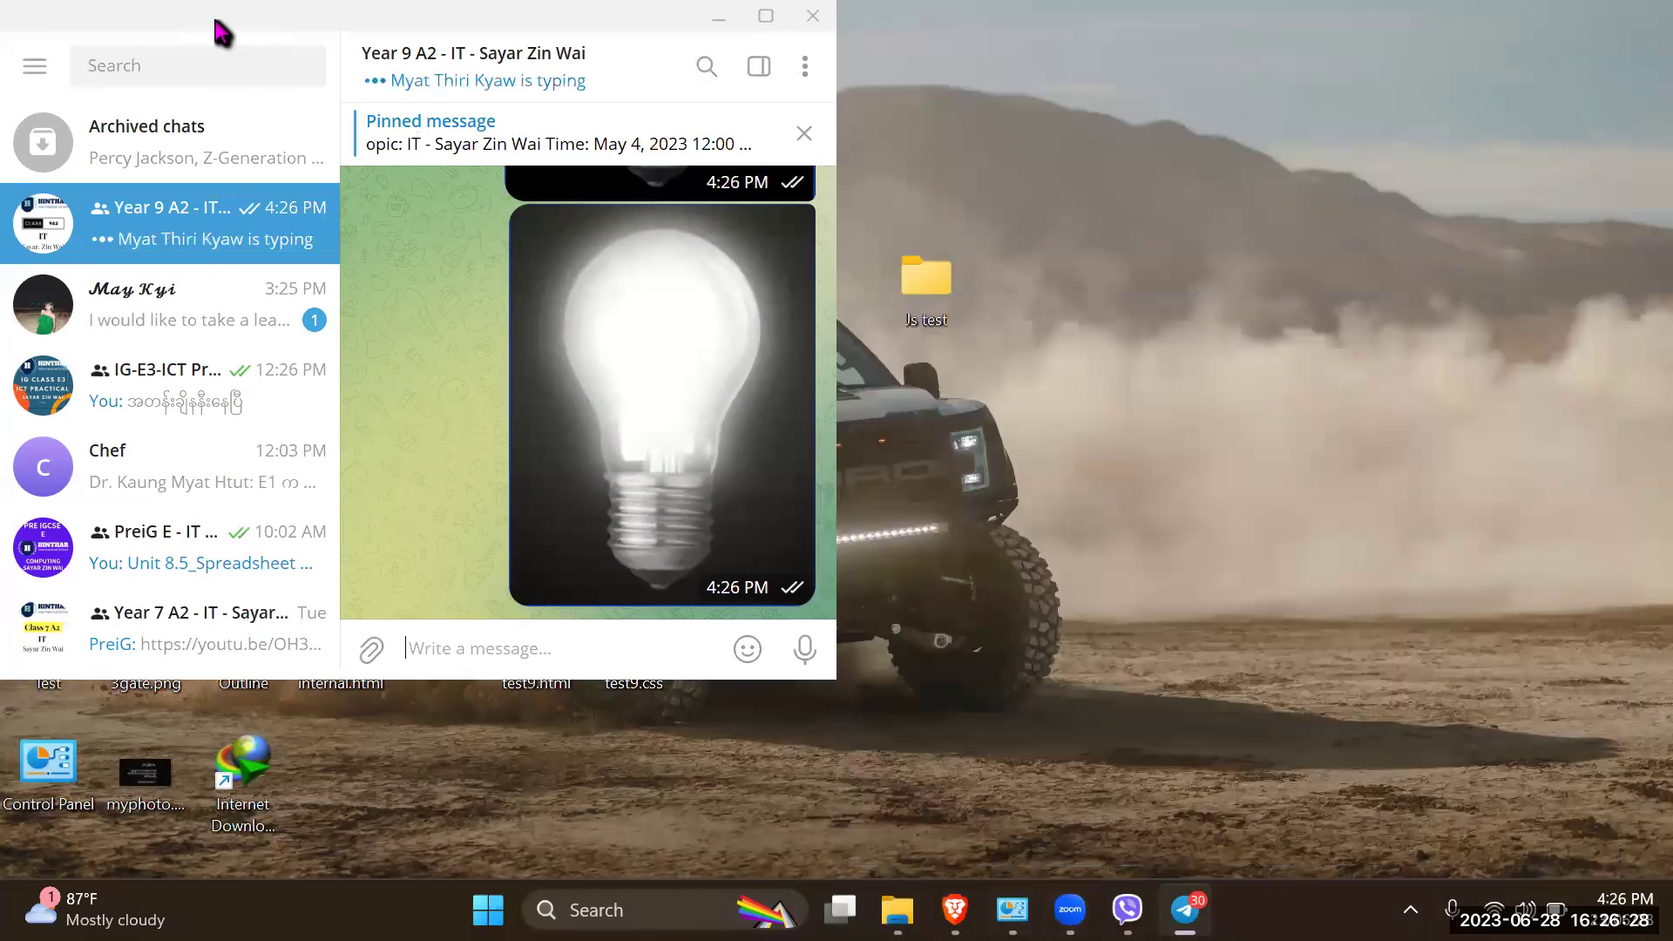
left_click(811, 17)
Switch to Viber and save the lit bulb image from the Year 9A2 IT chat into the Desktop's Js test folder as a PNG
left_click(1156, 909)
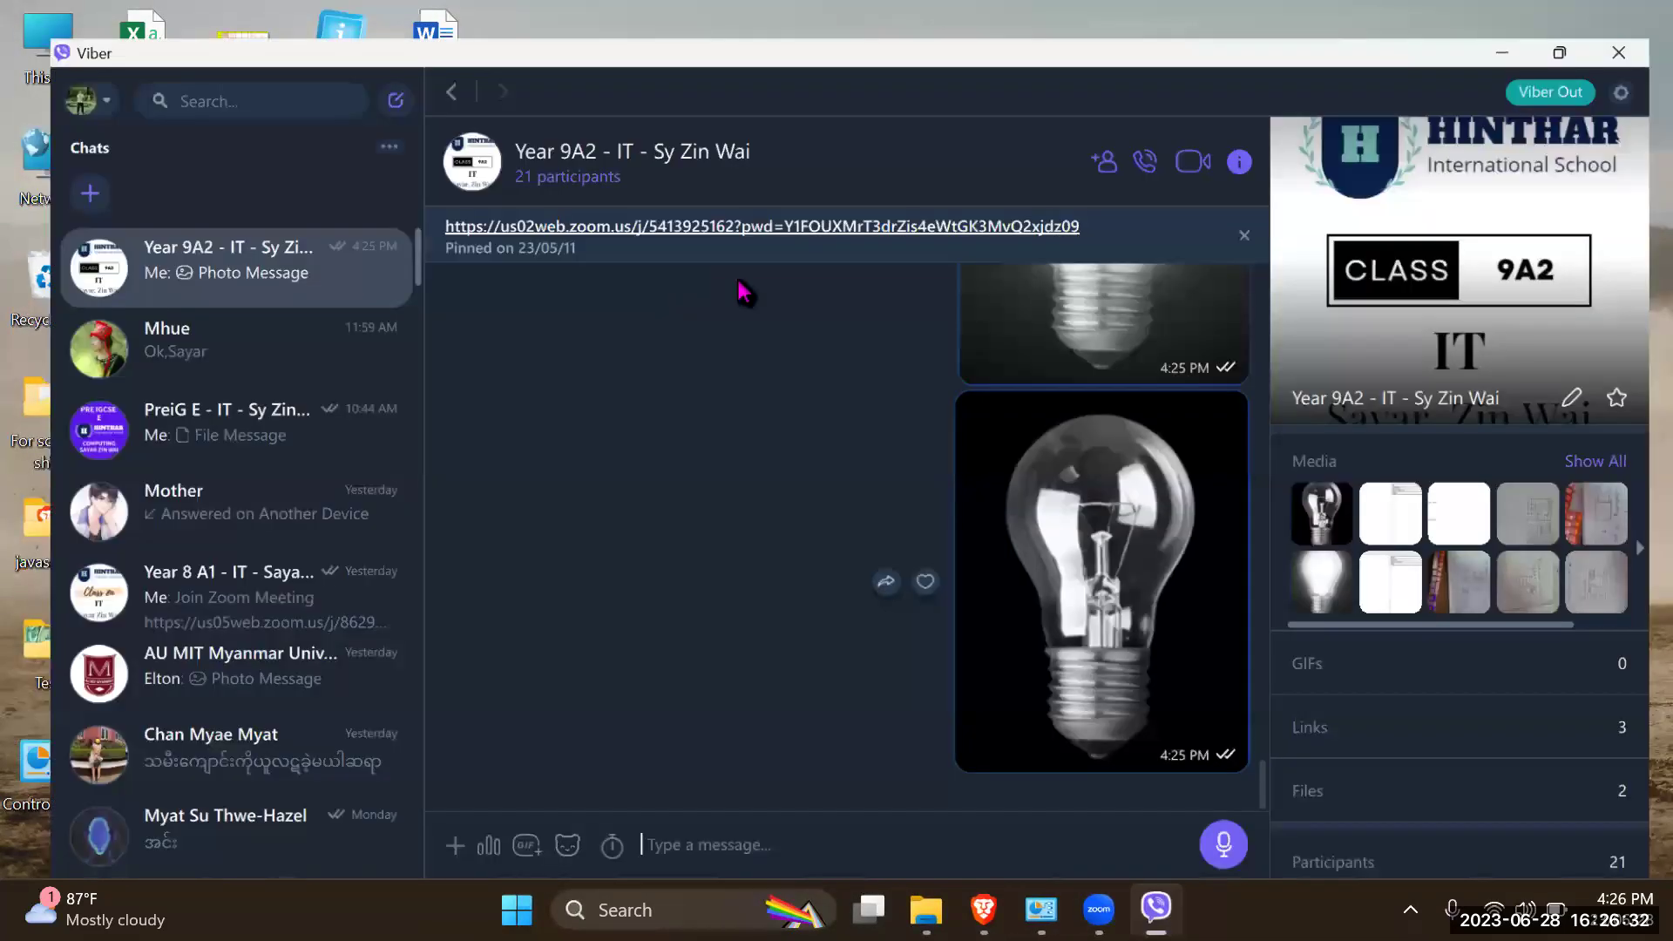
scroll(1052, 575, "up", 4)
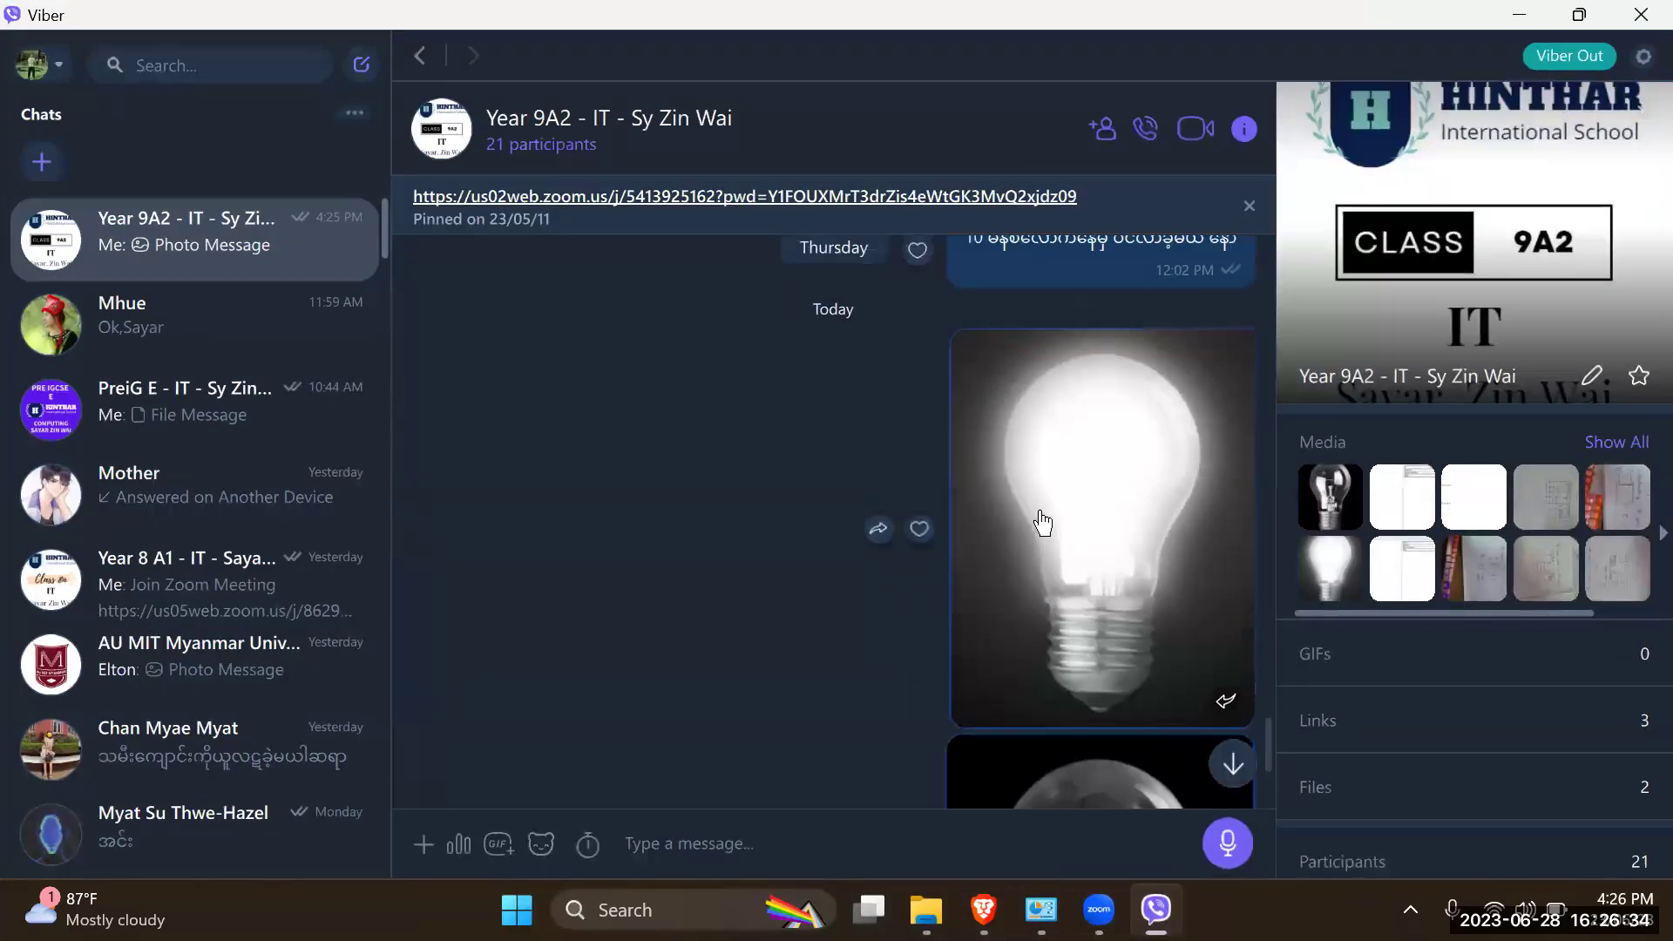
left_click(1061, 516)
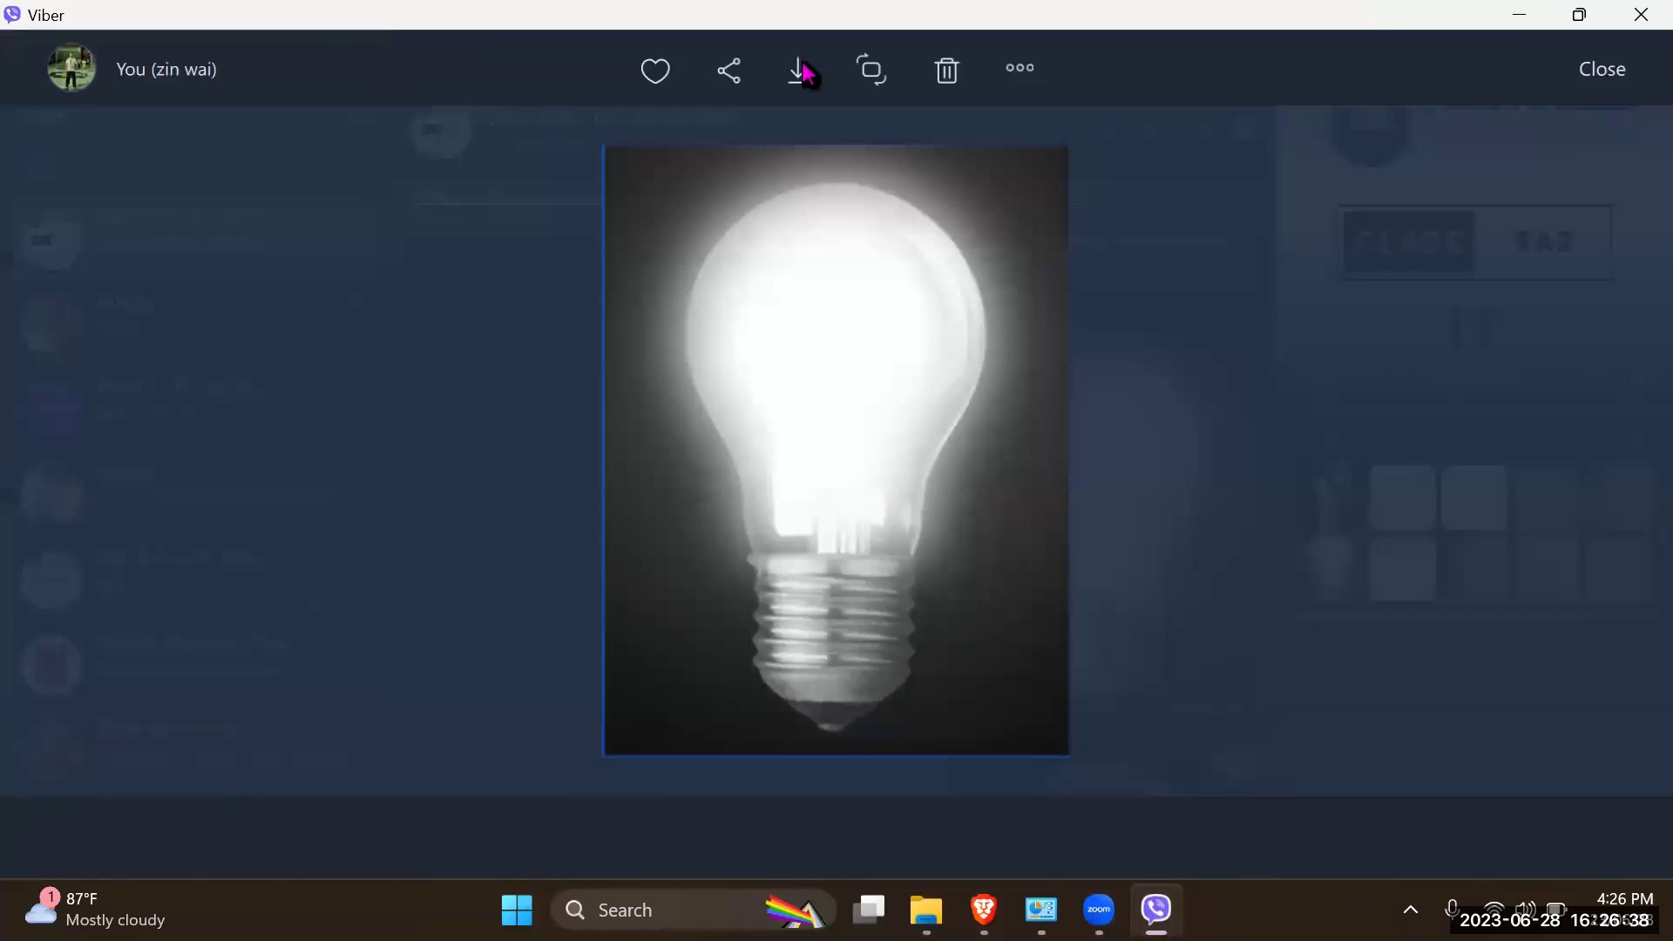
left_click(814, 87)
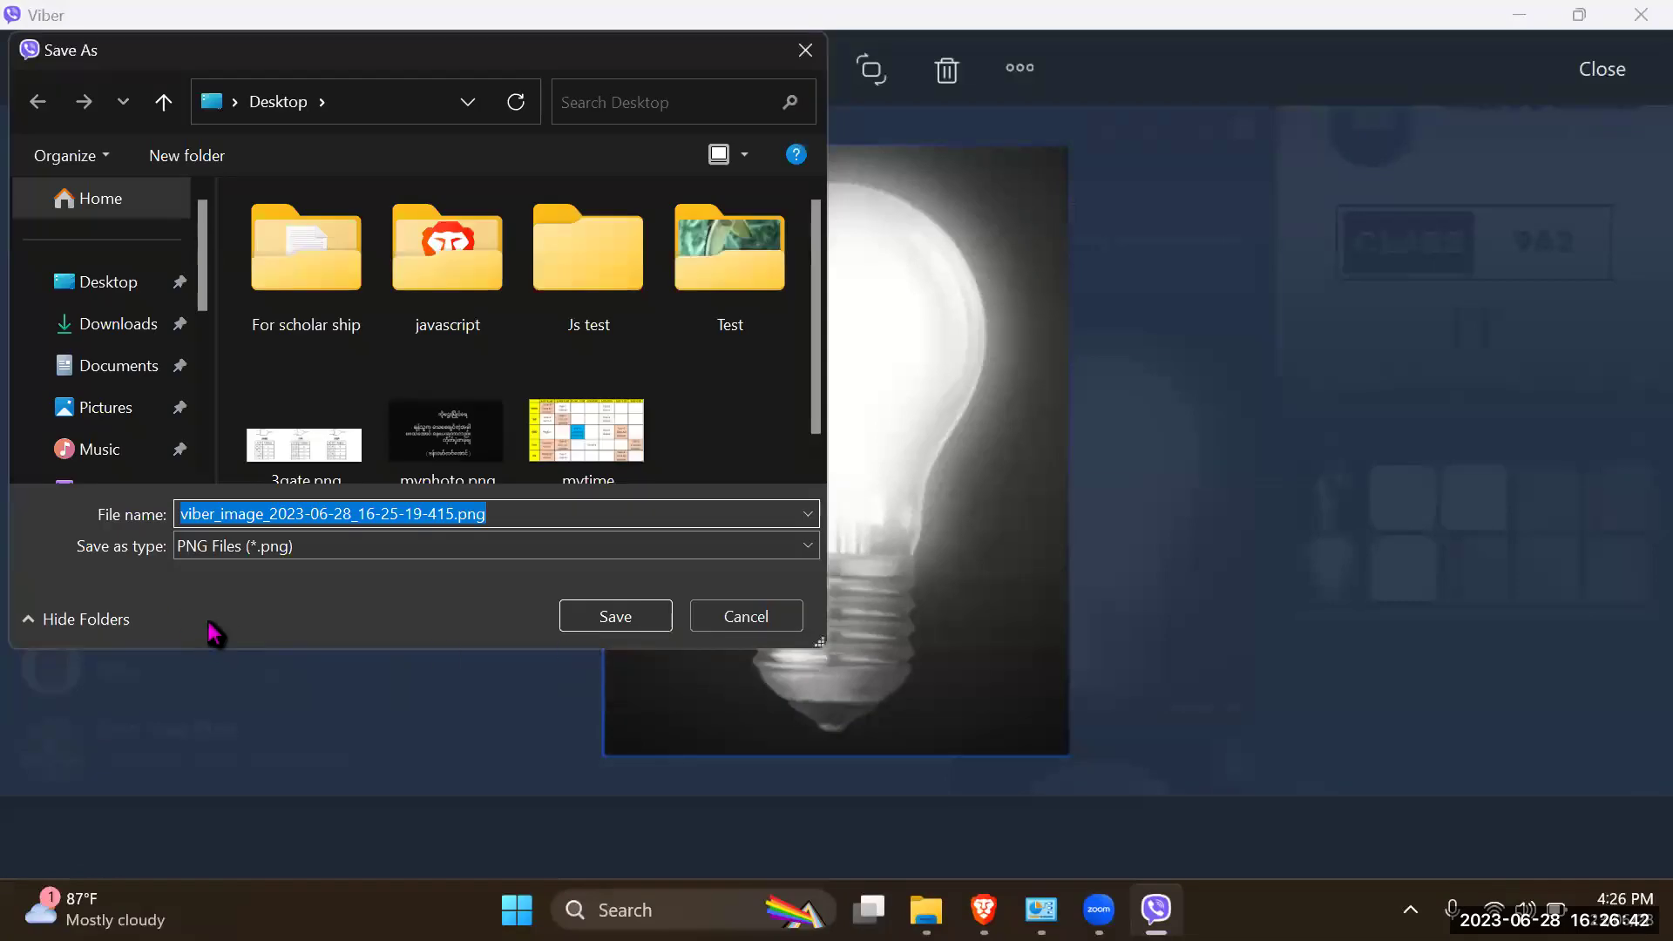
left_click(108, 305)
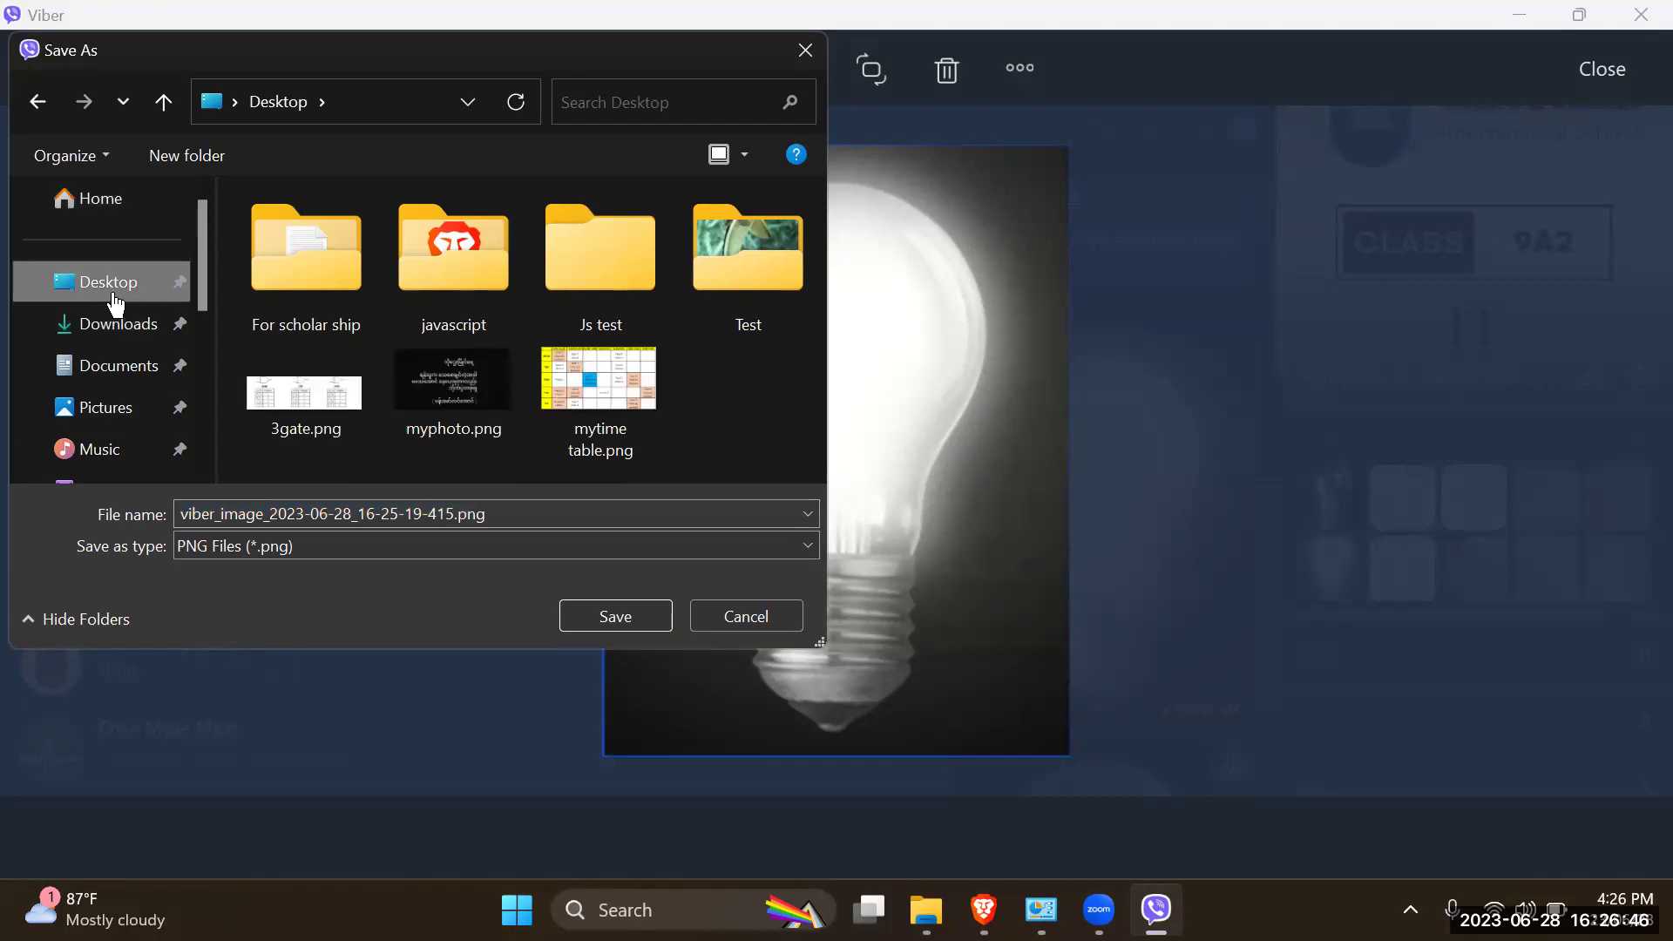
double_click(578, 290)
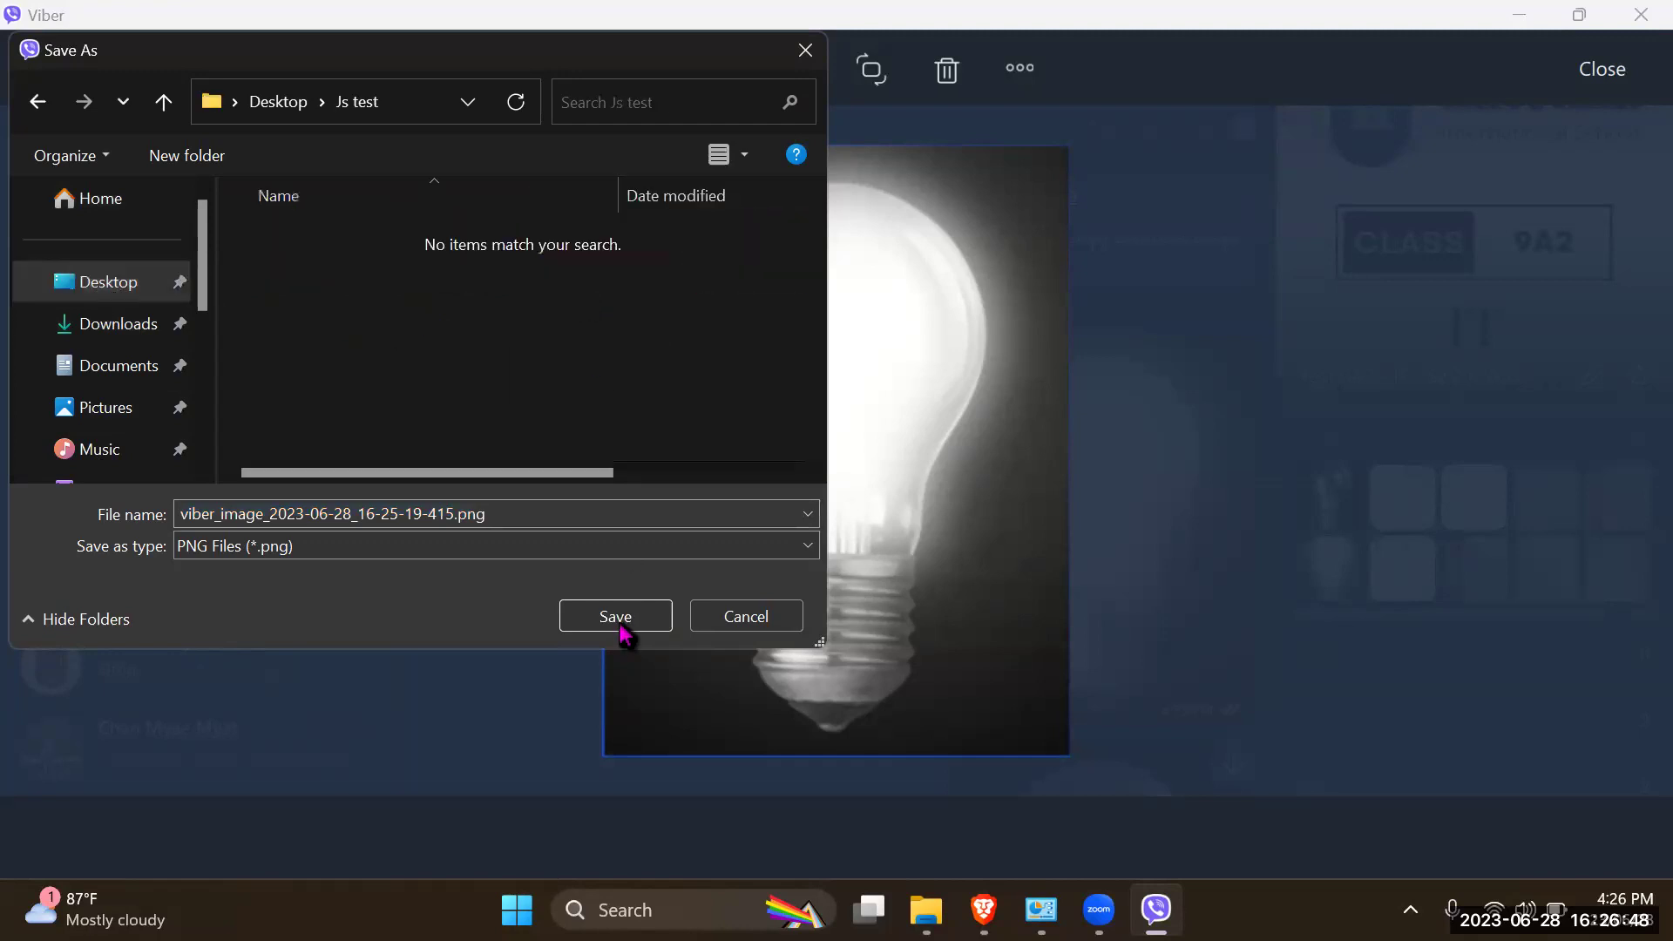
left_click(616, 618)
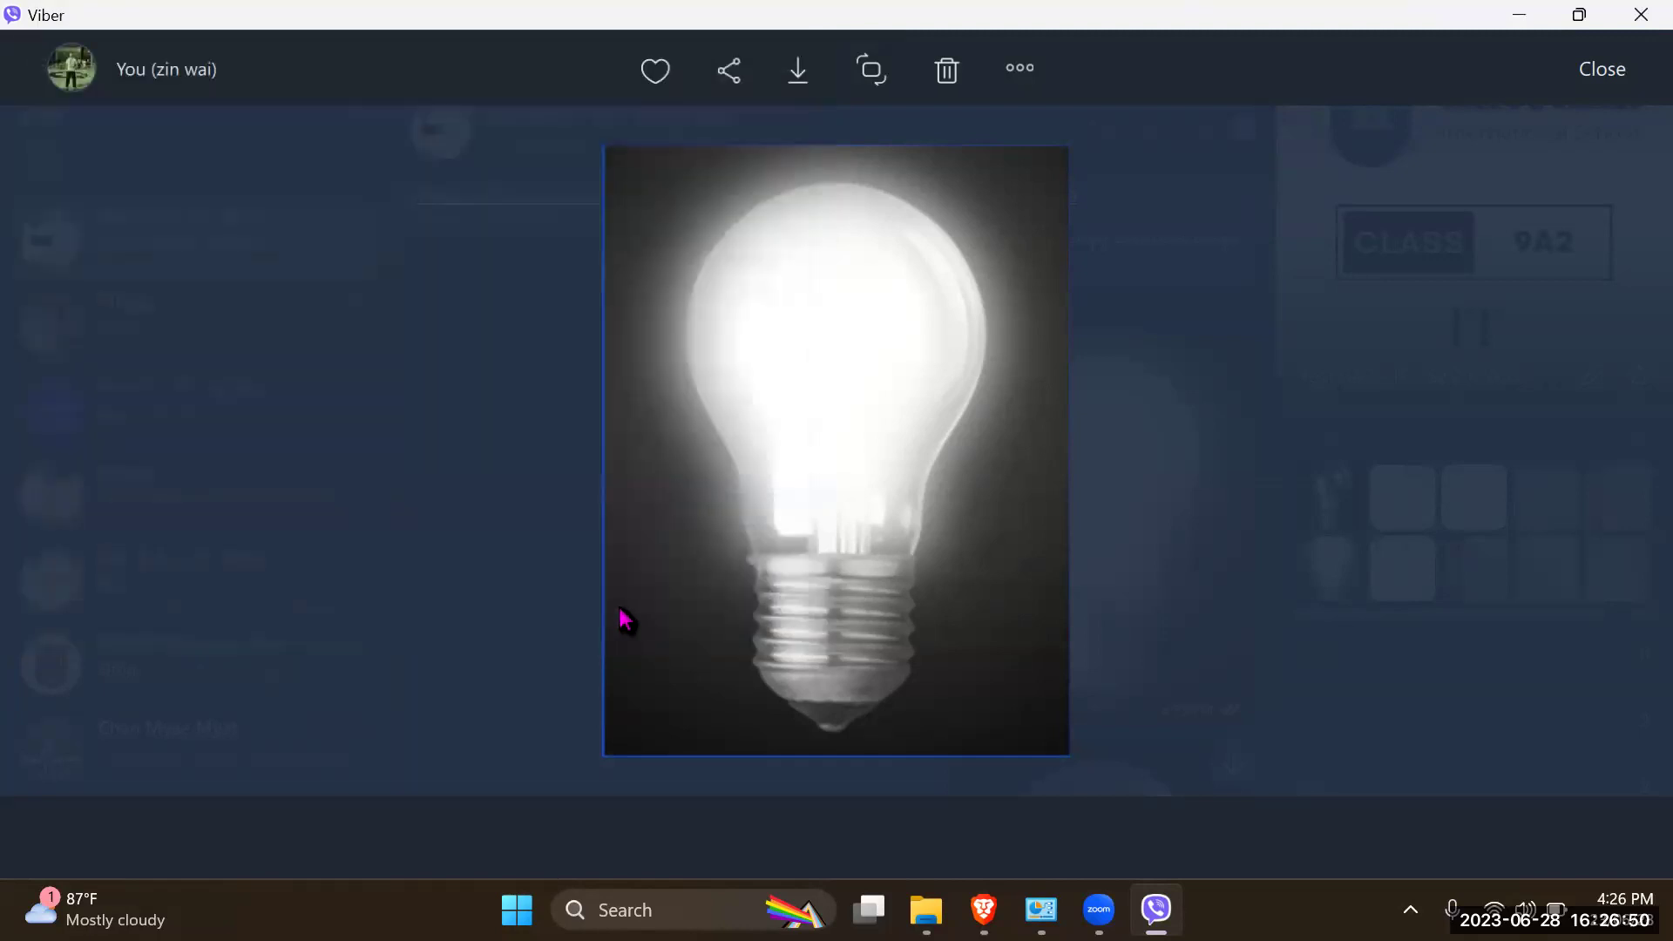
left_click(1600, 115)
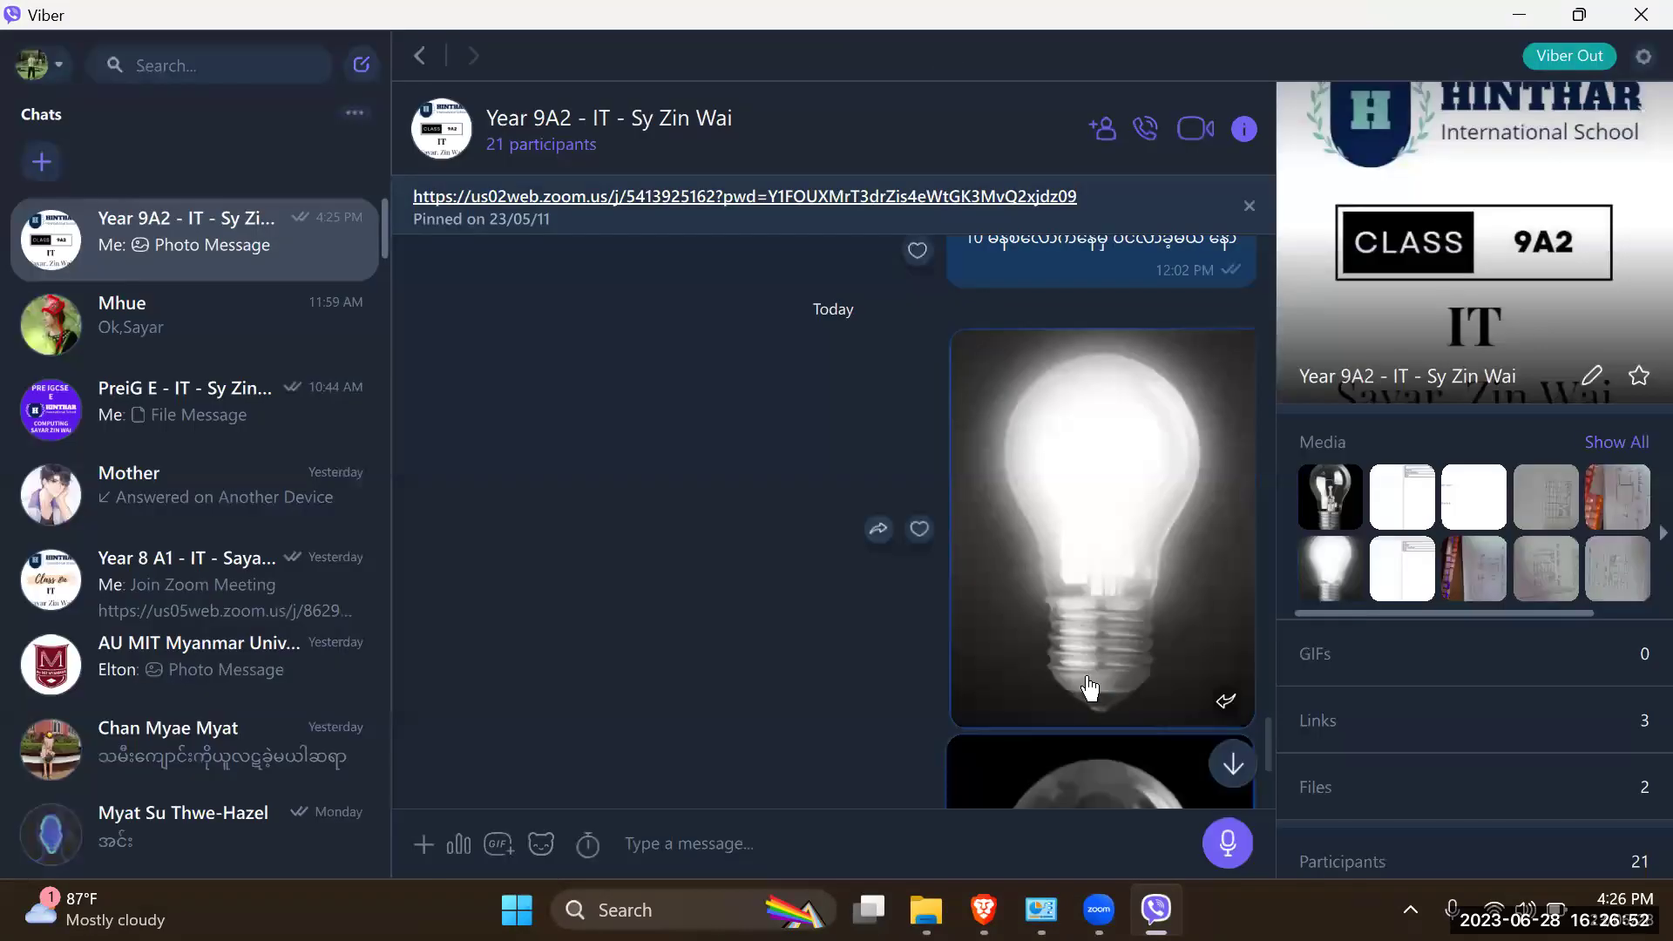
Save the unlit bulb image from the Viber chat into the Js test folder as a PNG and minimize Viber
left_click(1023, 627)
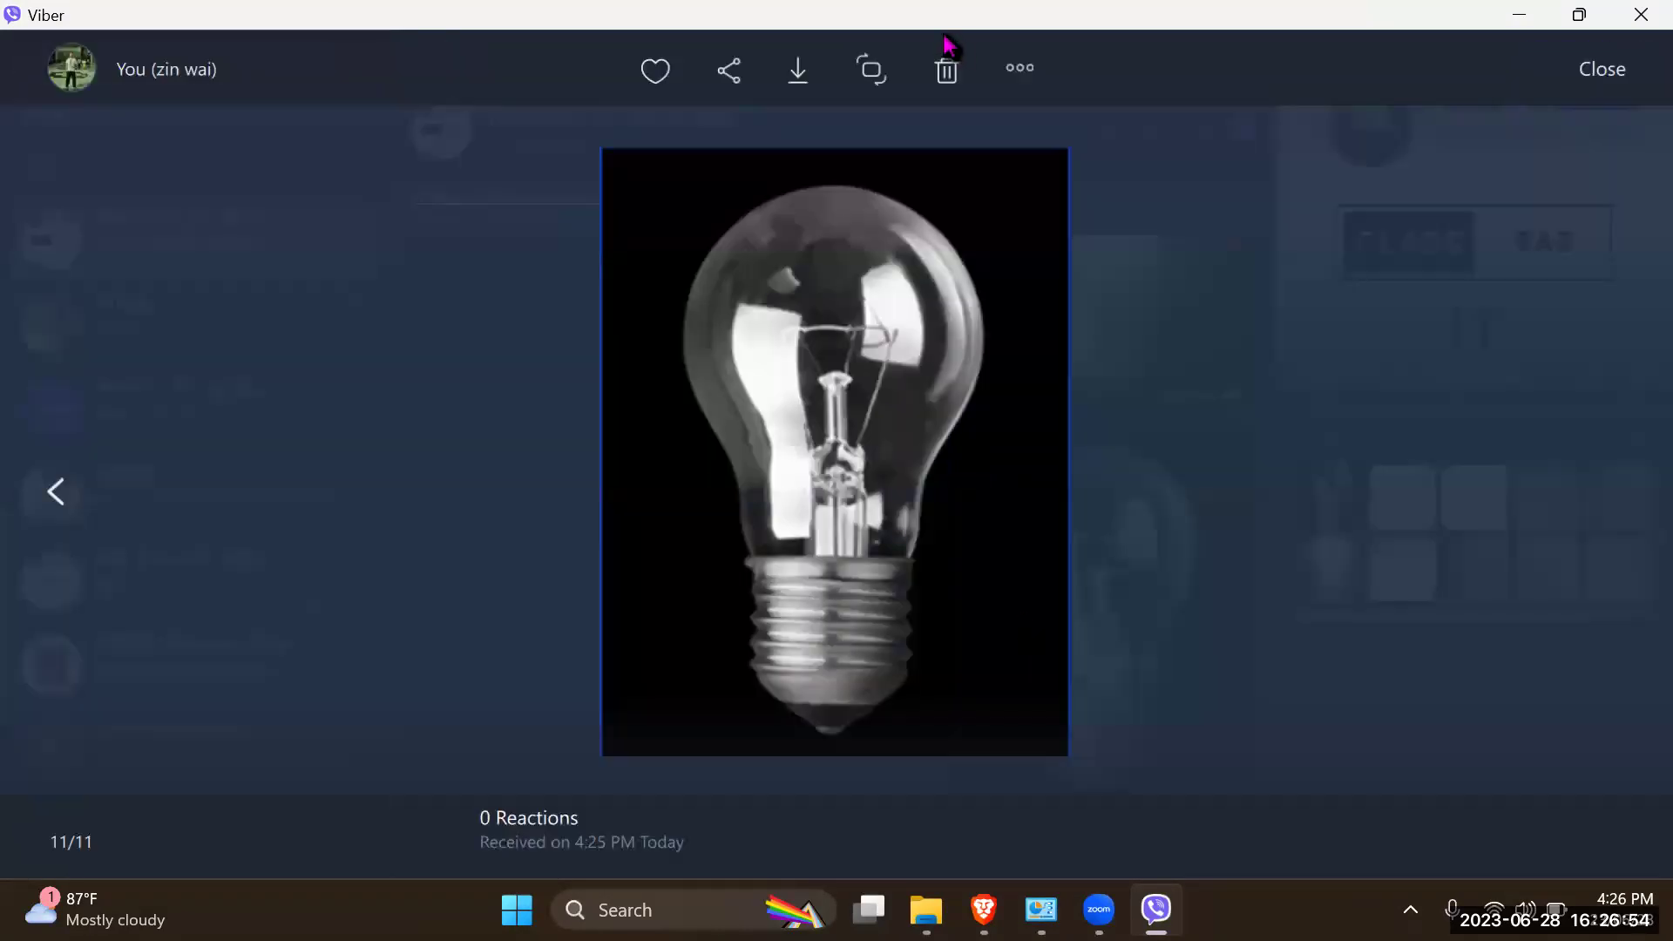
left_click(810, 77)
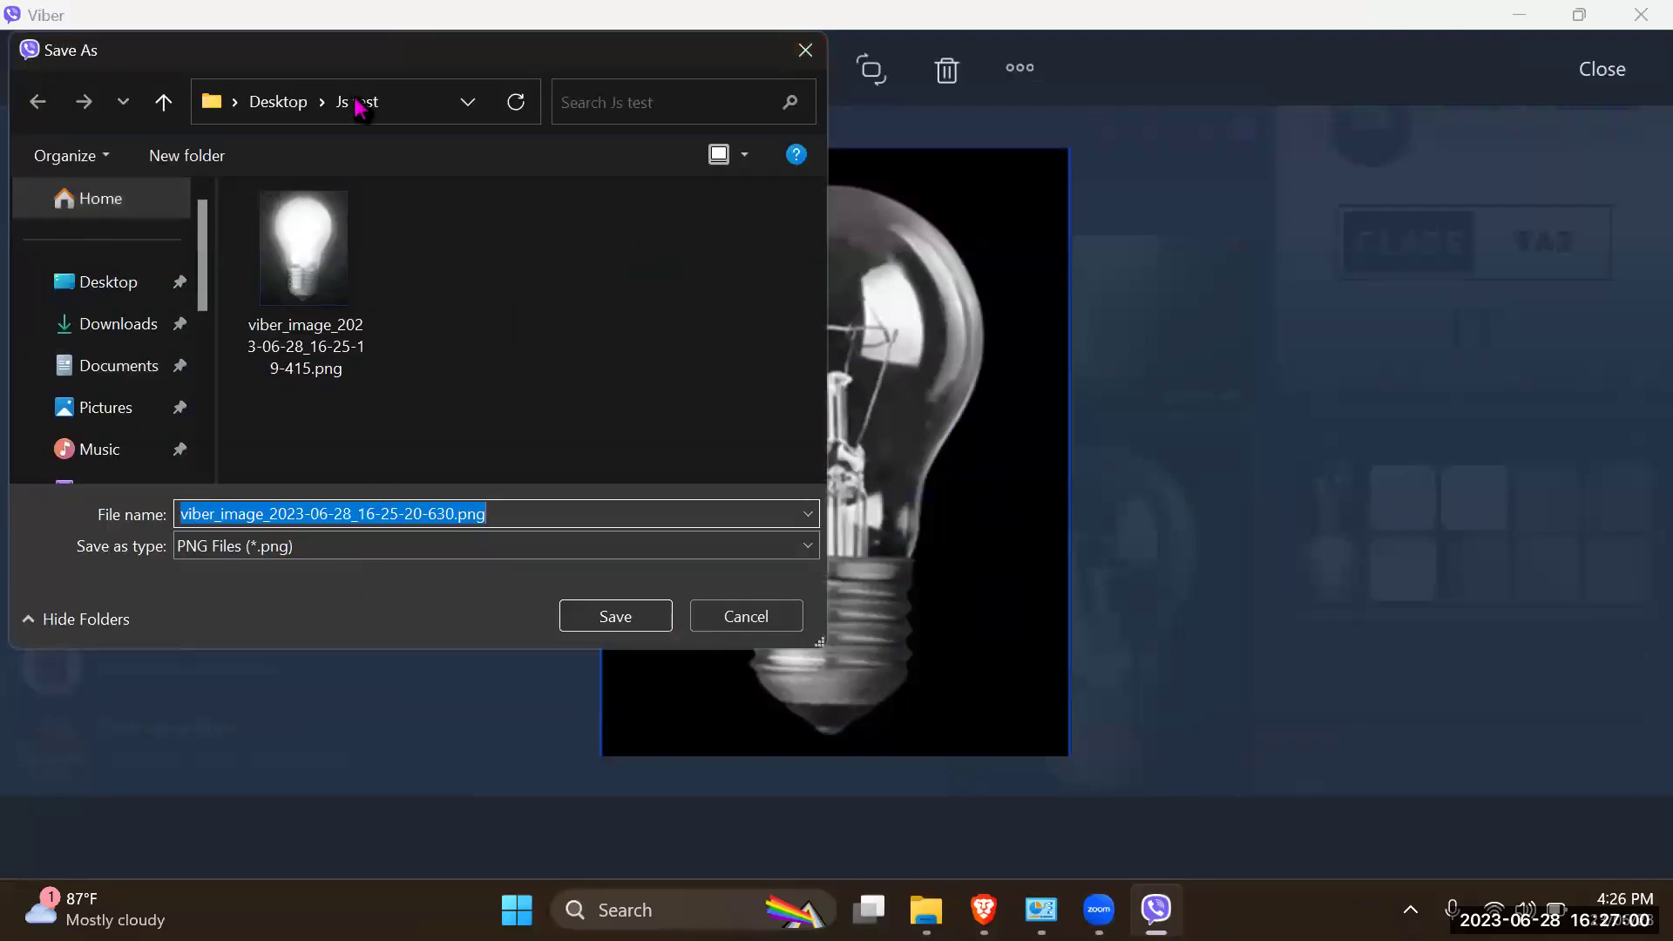
left_click(616, 615)
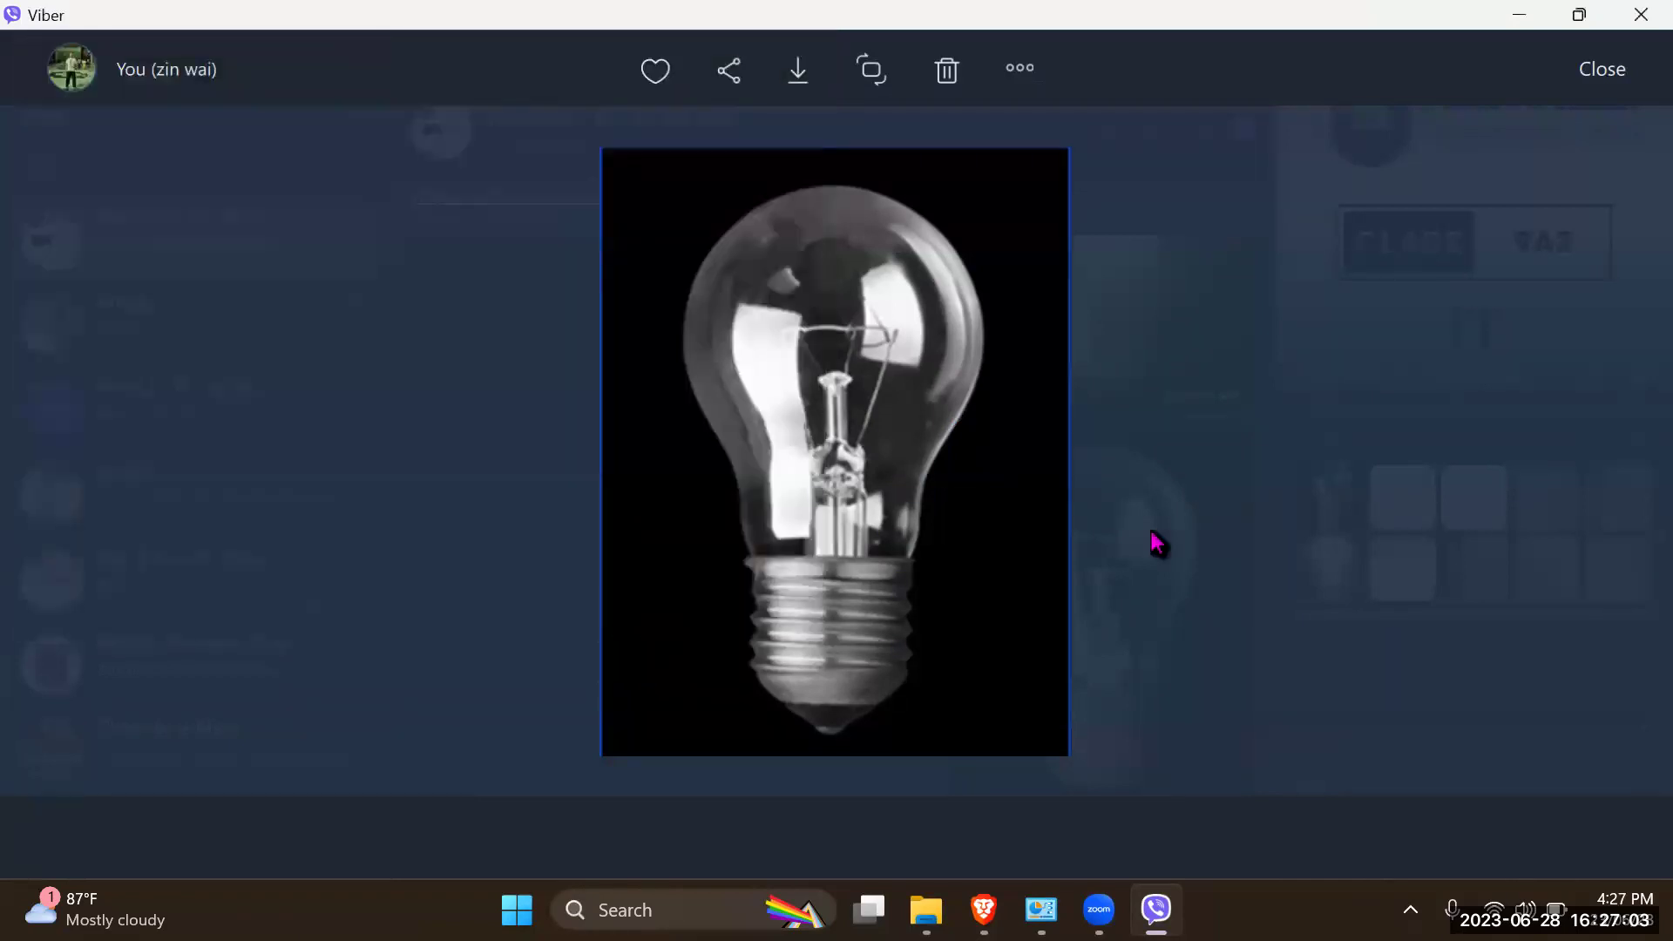
left_click(1533, 21)
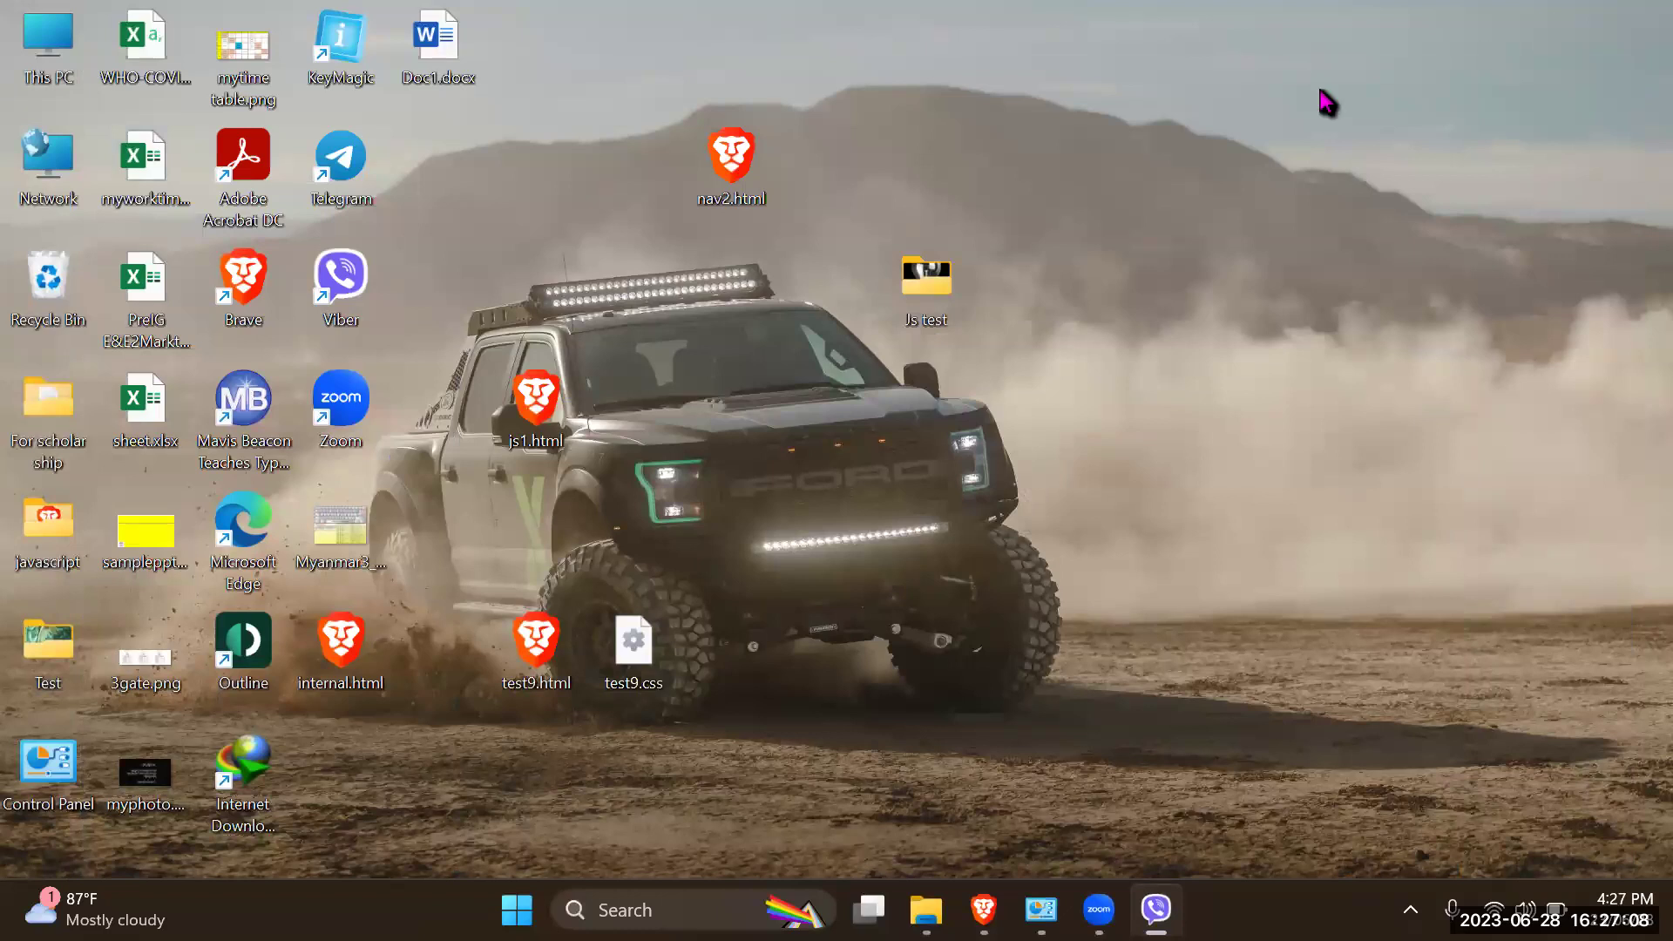
Open the Js test folder from the desktop and check the saved bulb images
left_click(930, 288)
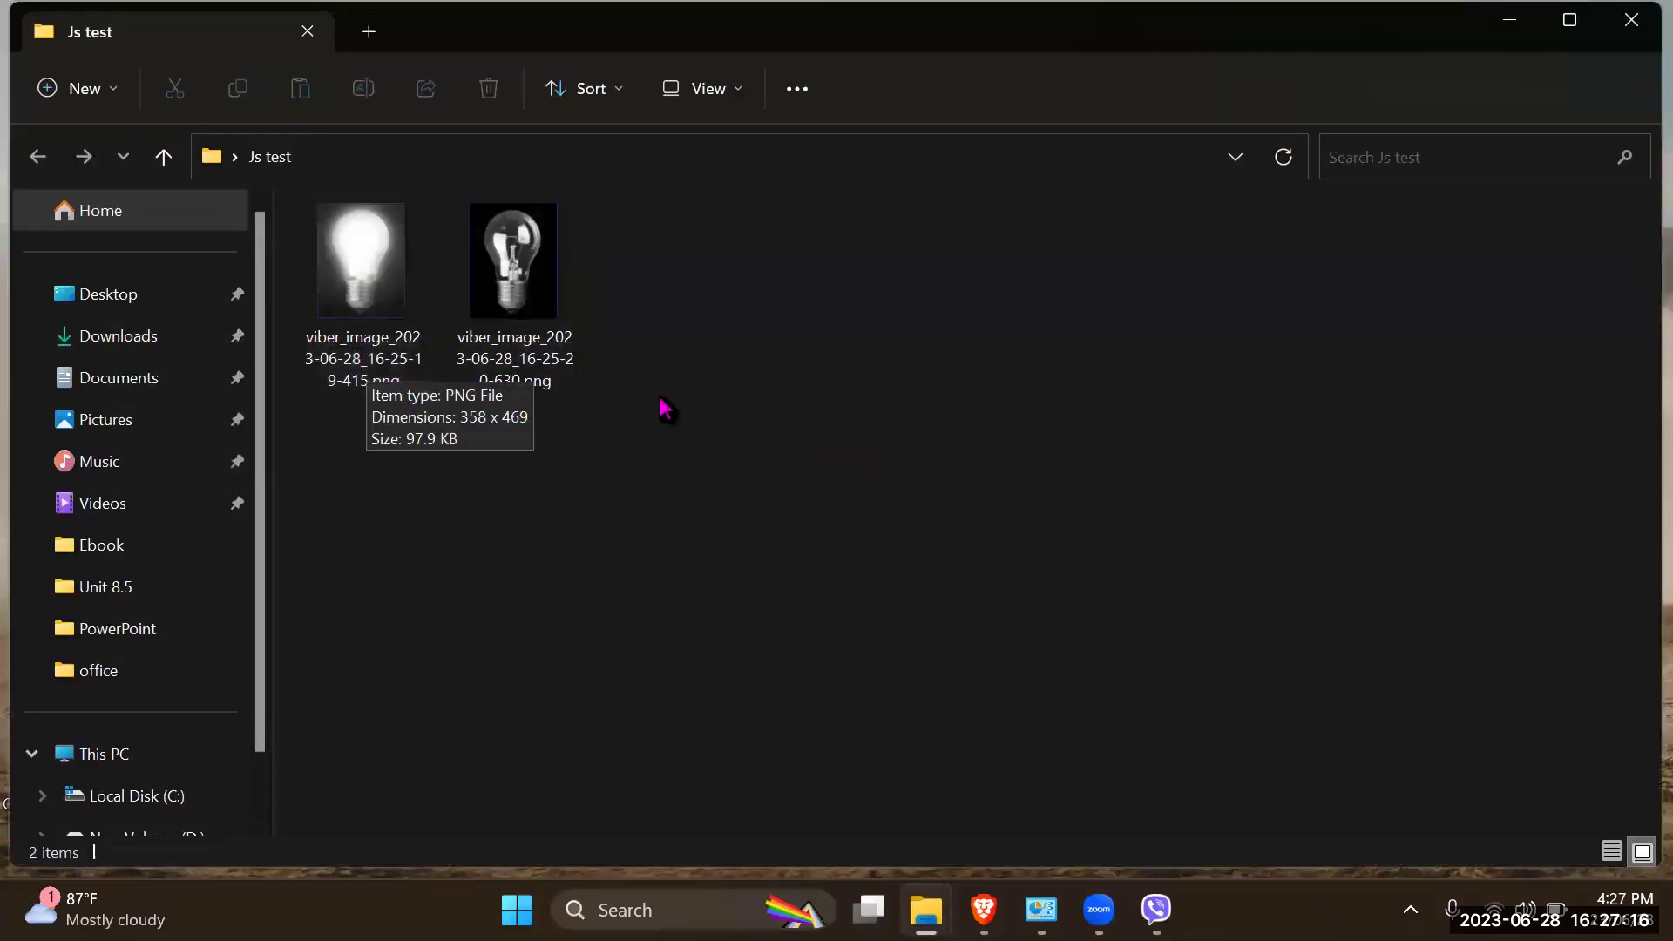
left_click(353, 341)
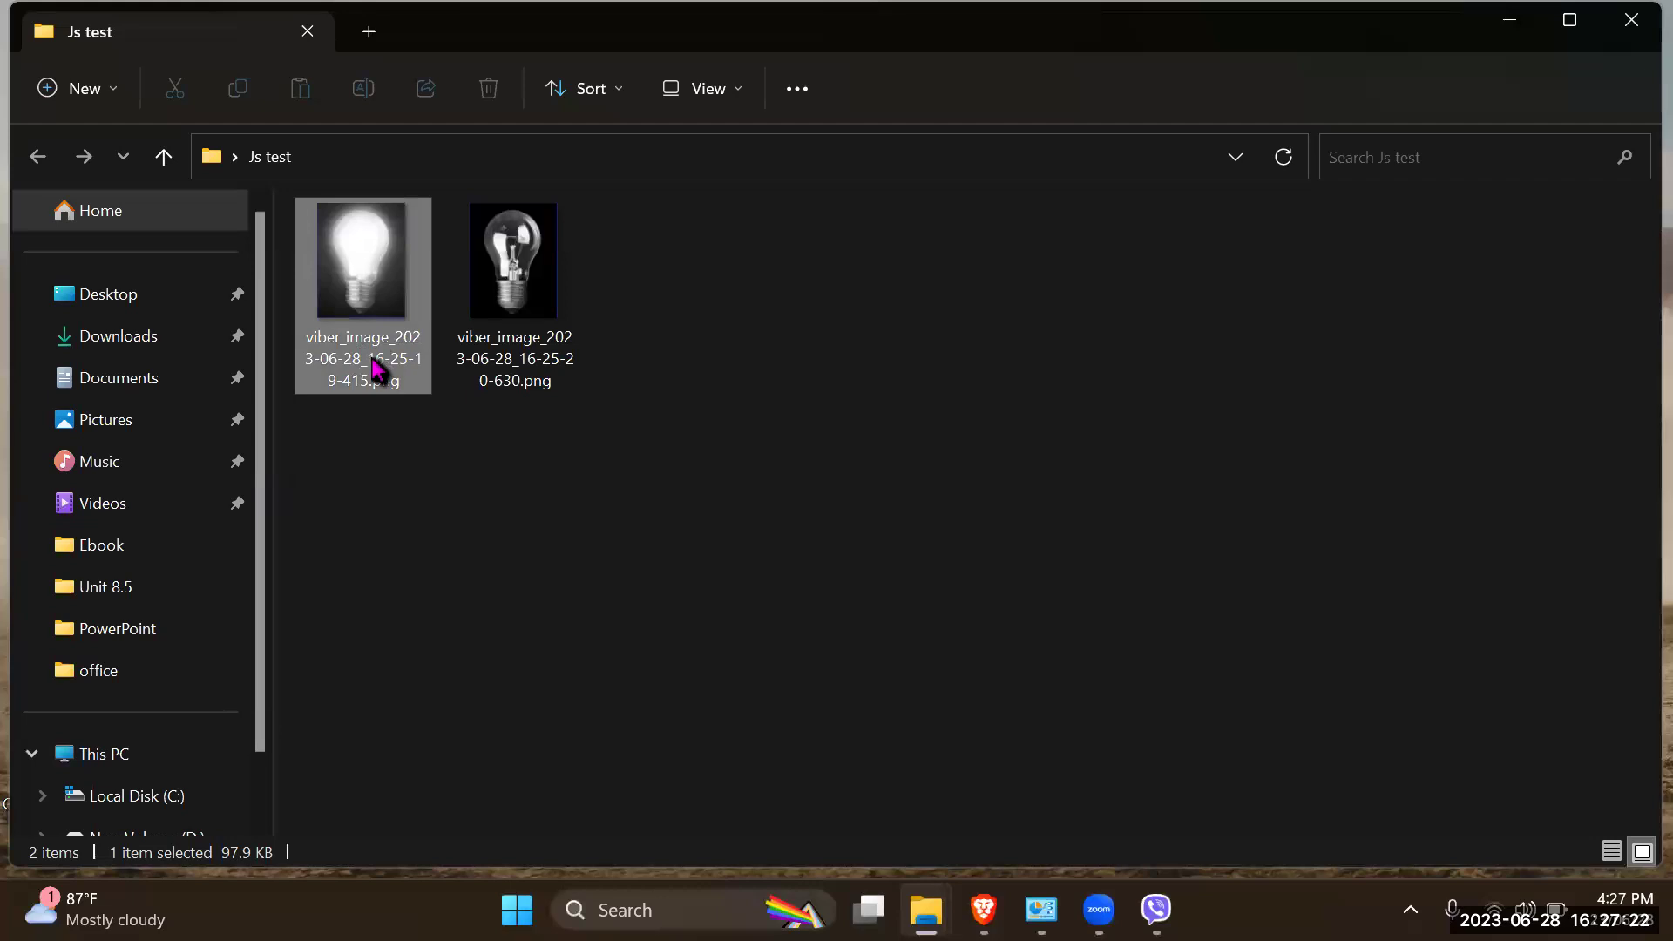
right_click(900, 380)
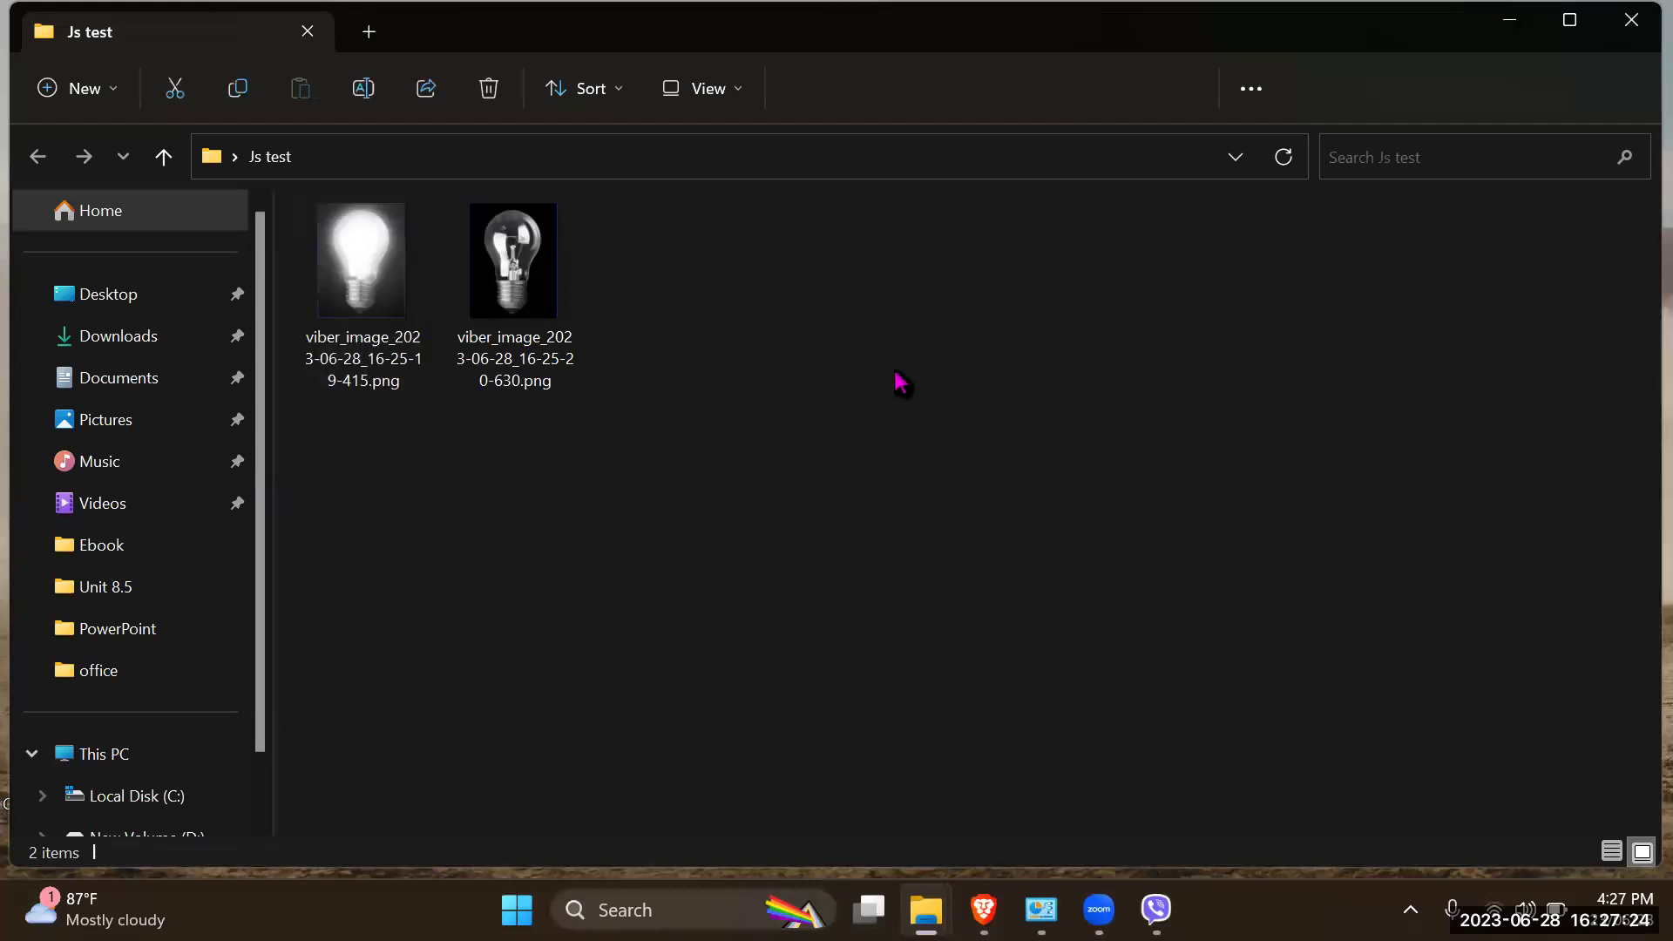